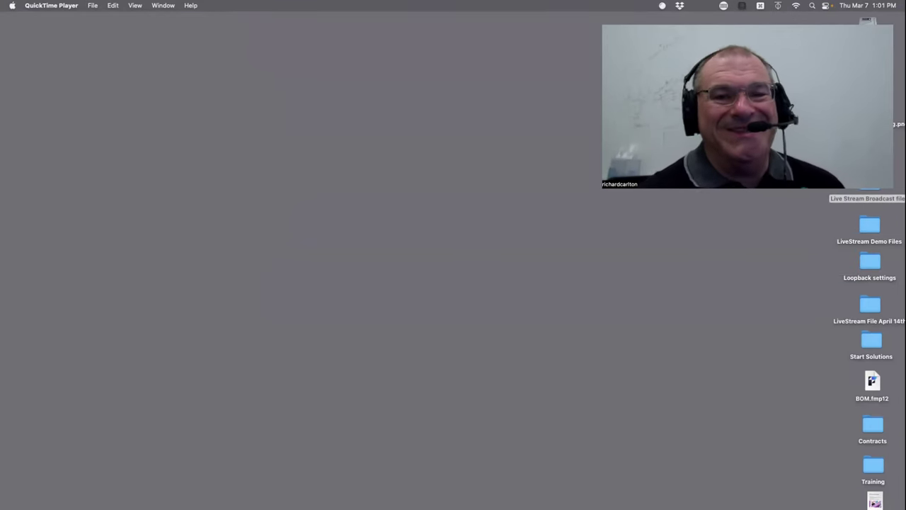
- Bring up Safari's fmtraining.tv live schedule and move the window to uncover the desktop folders
key(super+Tab)
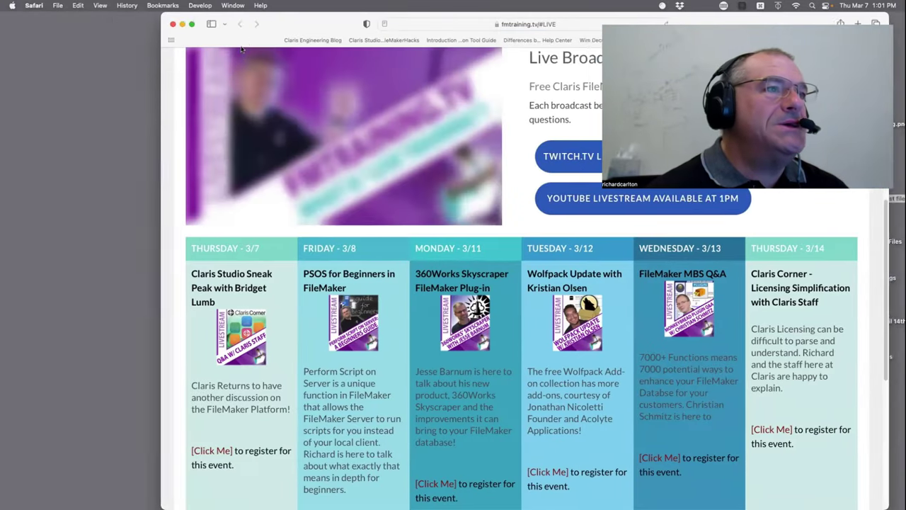
drag(263, 24, 171, 31)
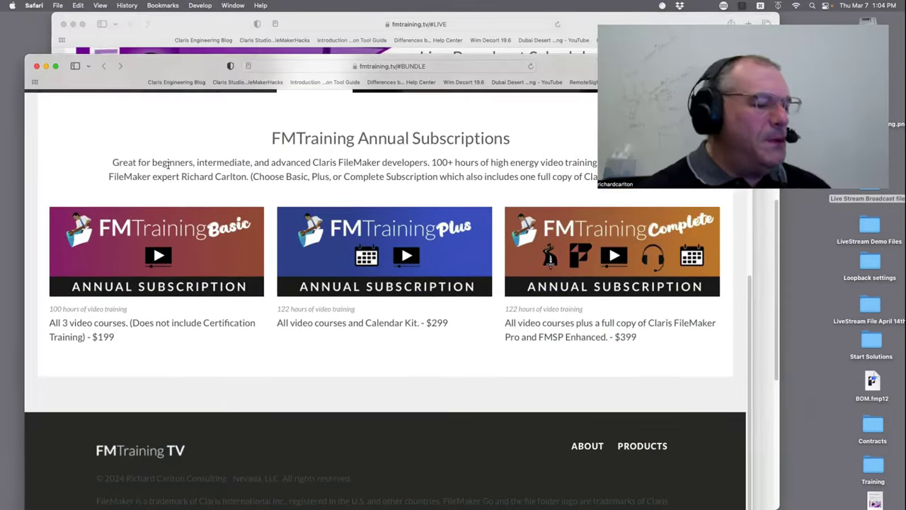
- Scroll the fmtraining.tv bundles page up to the Bundles tab and move its window higher
scroll(170, 165, up, 3)
drag(144, 62, 136, 27)
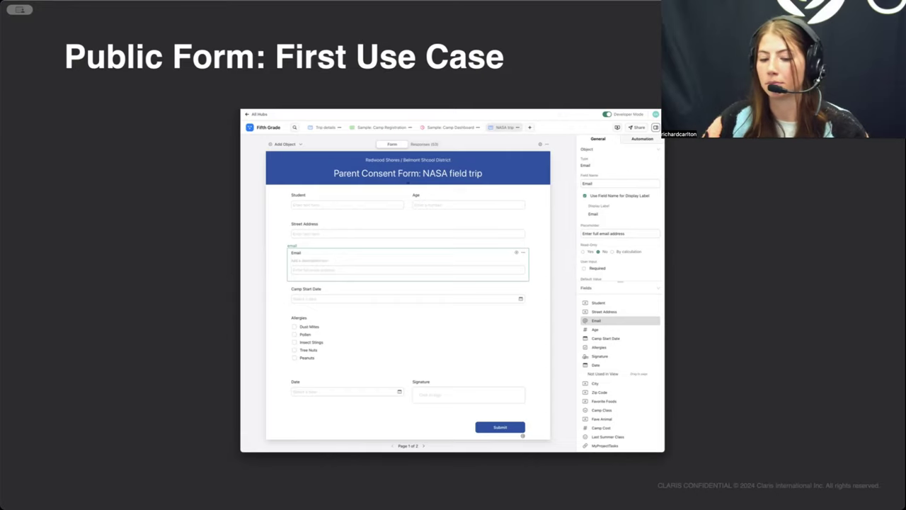
- Advance to the 'All Views Can Now Be Public' slide
key(Right)
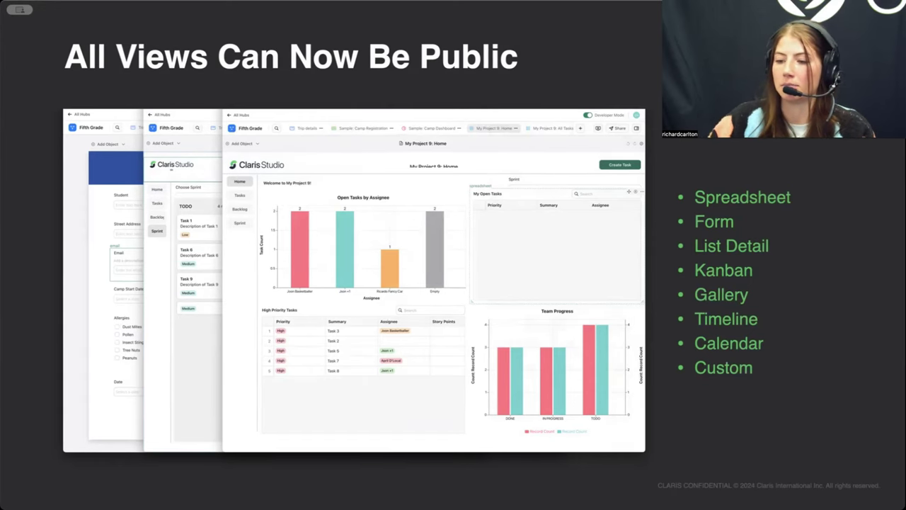
- Advance to the 'Custom View' slide
key(Right)
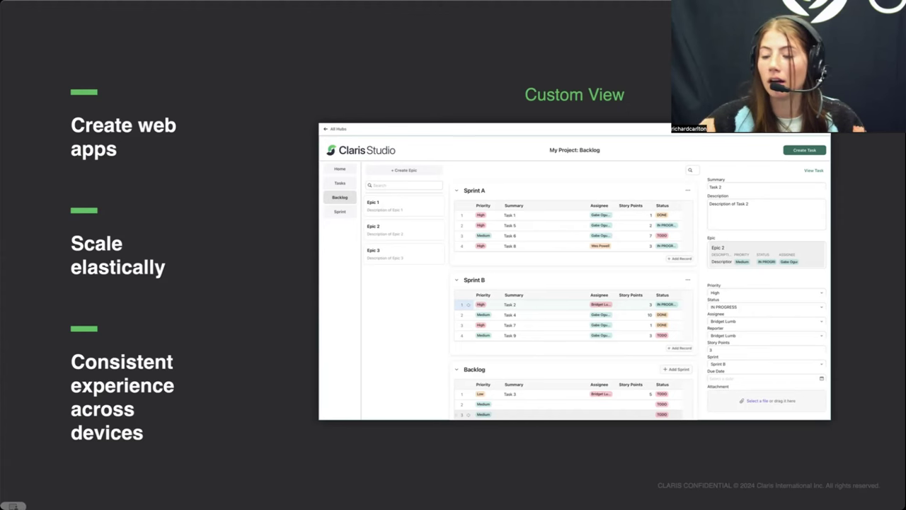
- Advance past the customer and partner slide
key(Right)
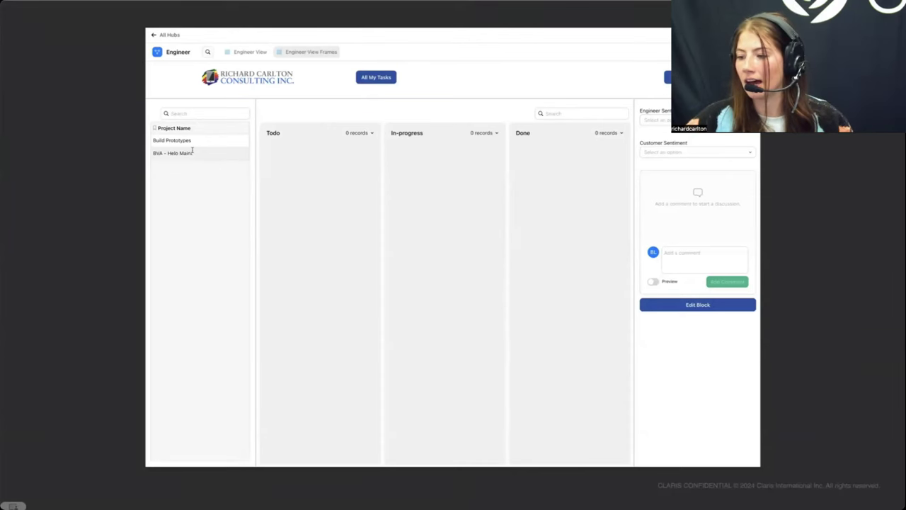
- Inspect the BVA - Helo Maint Validate Mobile Shop Workstation task's full record and attached photo
click(192, 152)
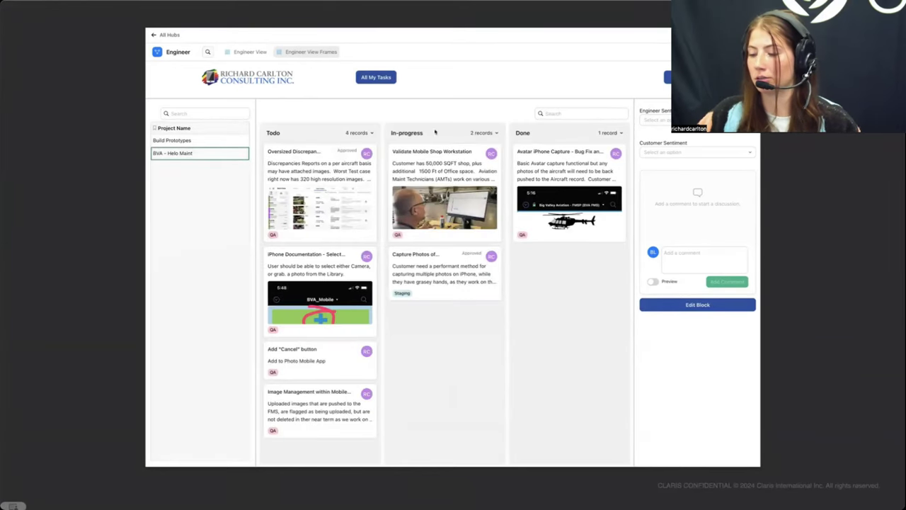
click(431, 164)
click(652, 306)
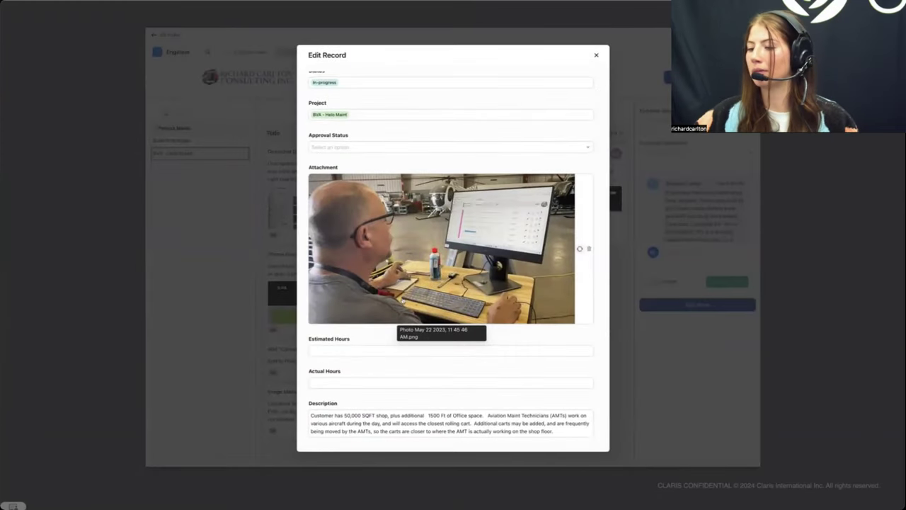
click(402, 301)
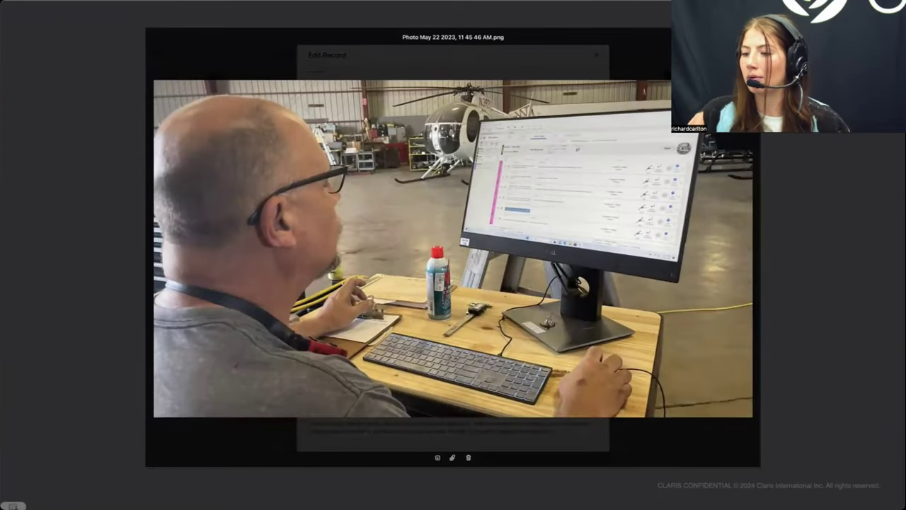
click(617, 66)
click(596, 55)
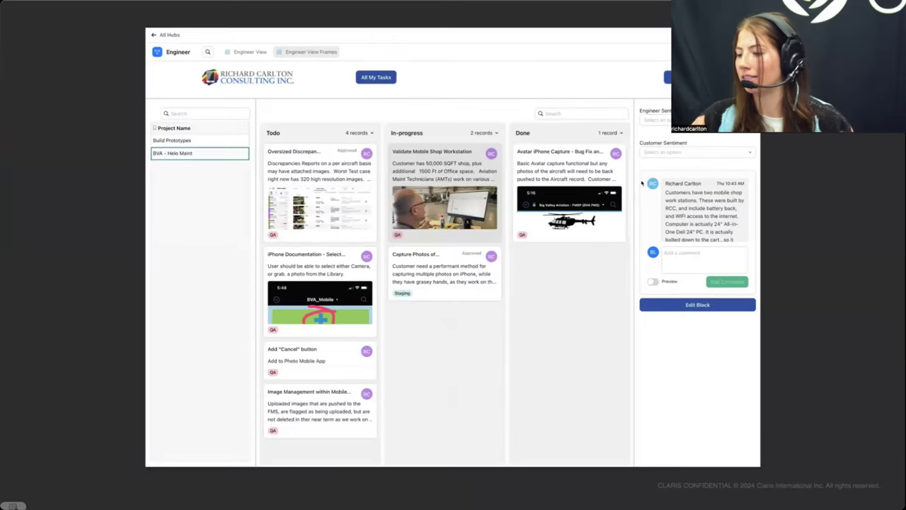
- Post the comment 'Task is done!' on the task and move its card into Done
drag(633, 196, 550, 196)
click(618, 266)
text(Task is do)
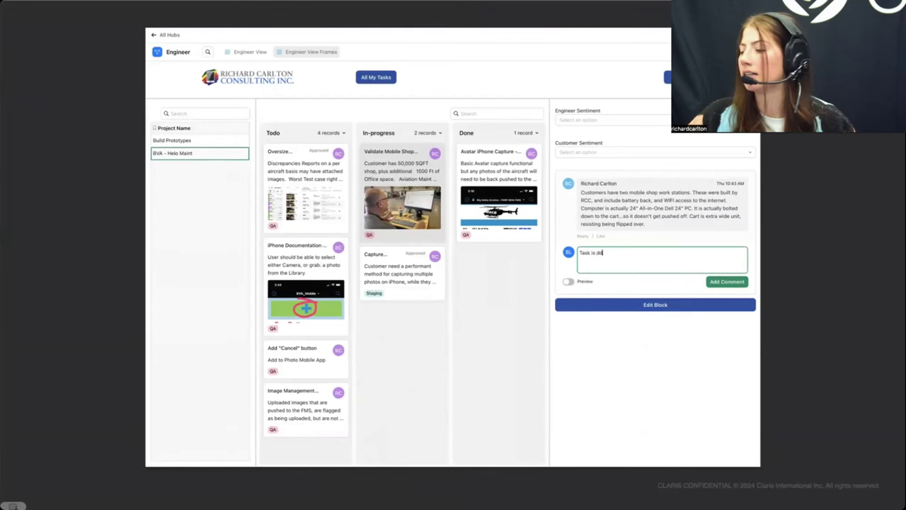
text(ne!)
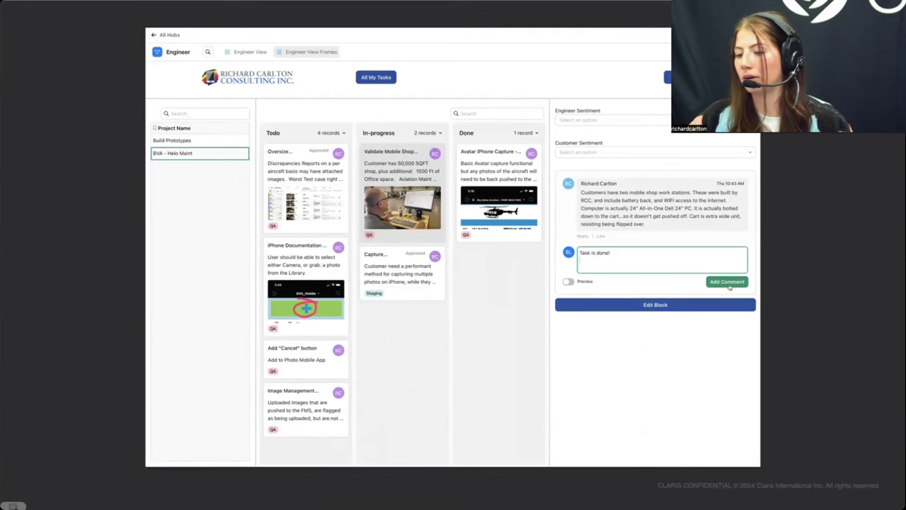
click(728, 283)
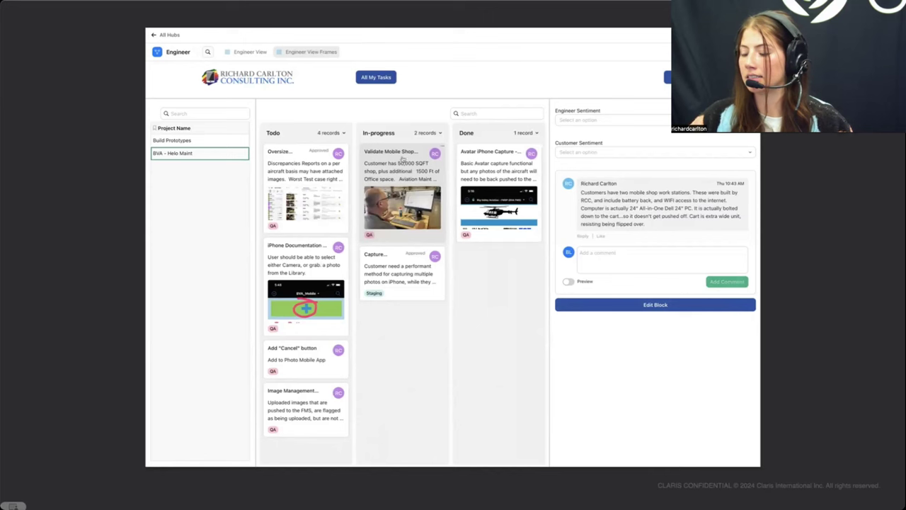
drag(407, 162, 502, 244)
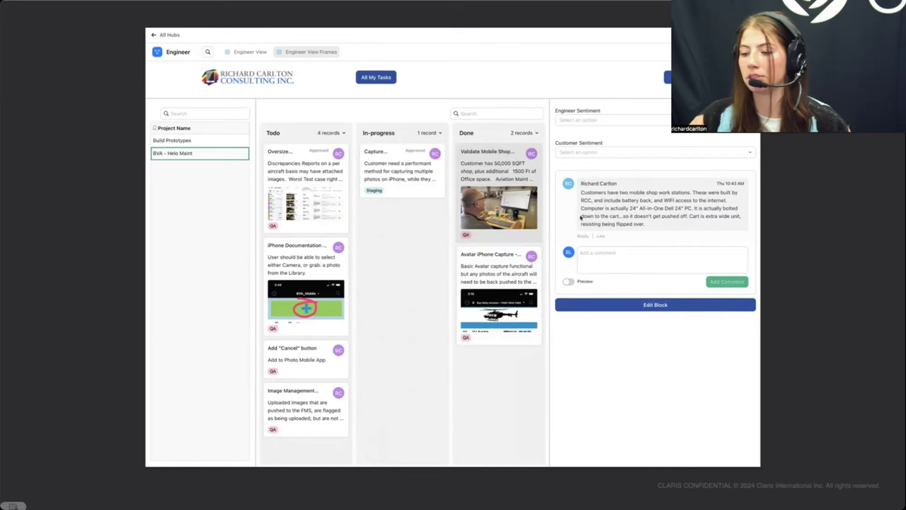
scroll(613, 177, down, 2)
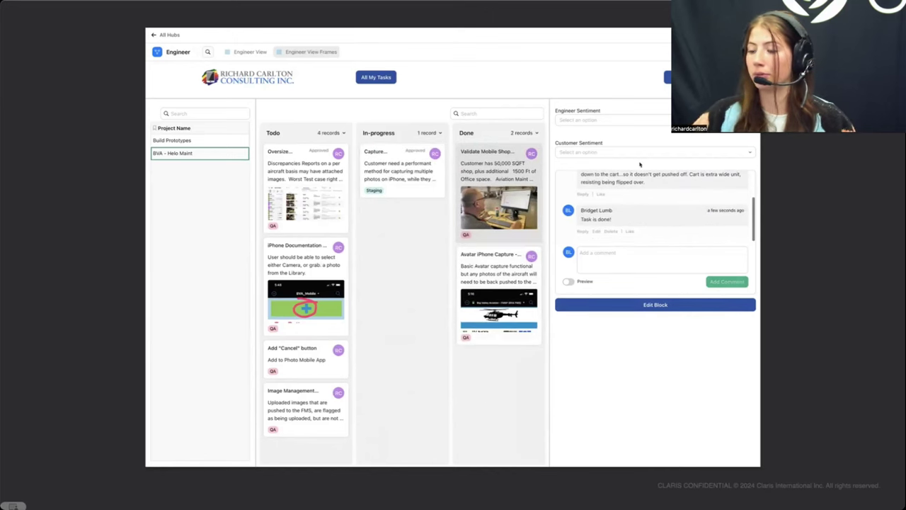
- Add a new Todo block named 'Test Cart' for the BVA - Helo Maint project
click(667, 77)
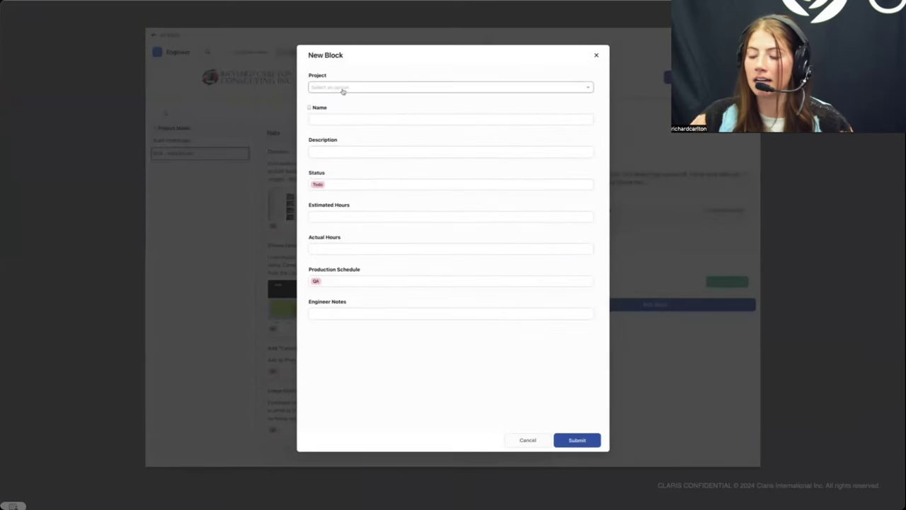
click(342, 88)
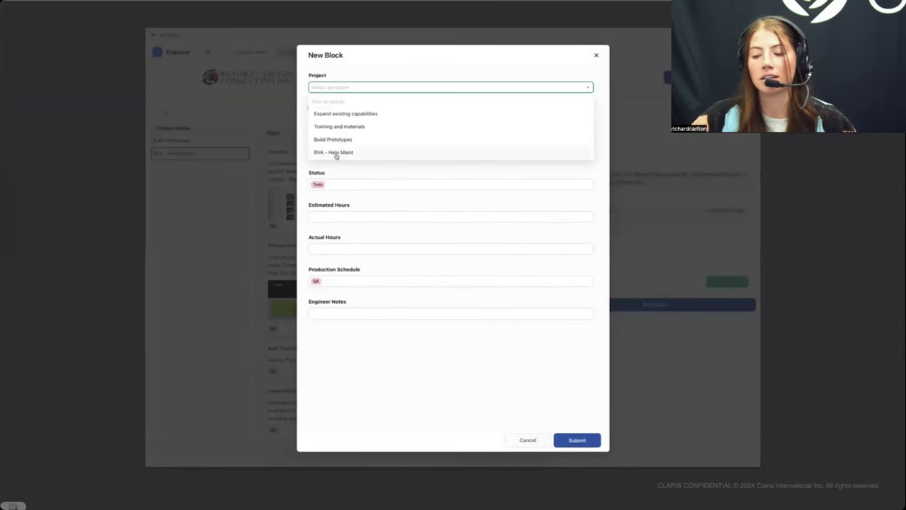
click(334, 153)
click(344, 120)
text(S)
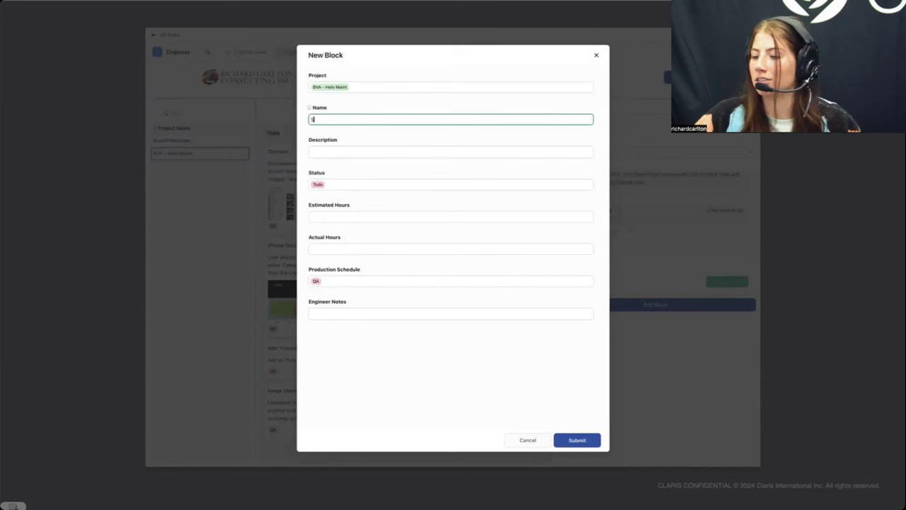
text(est VC)
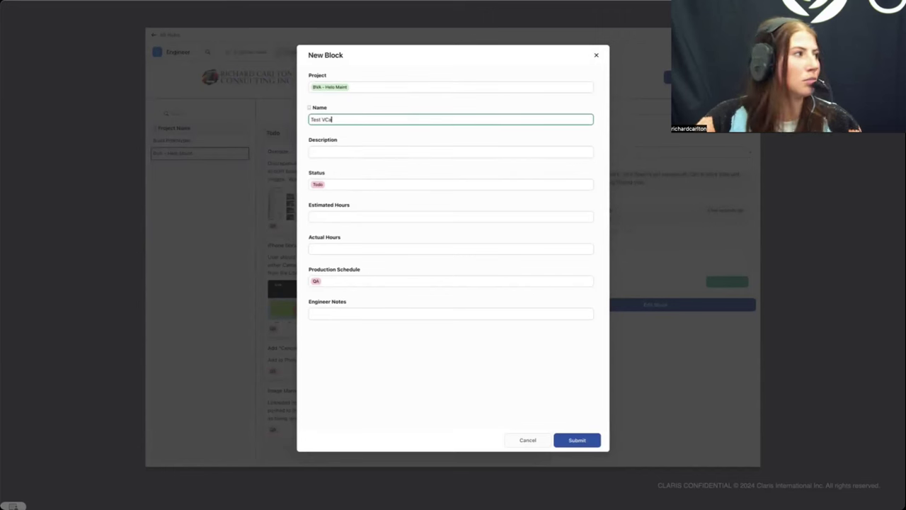
key(BackSpace)
text(Carl)
key(Return)
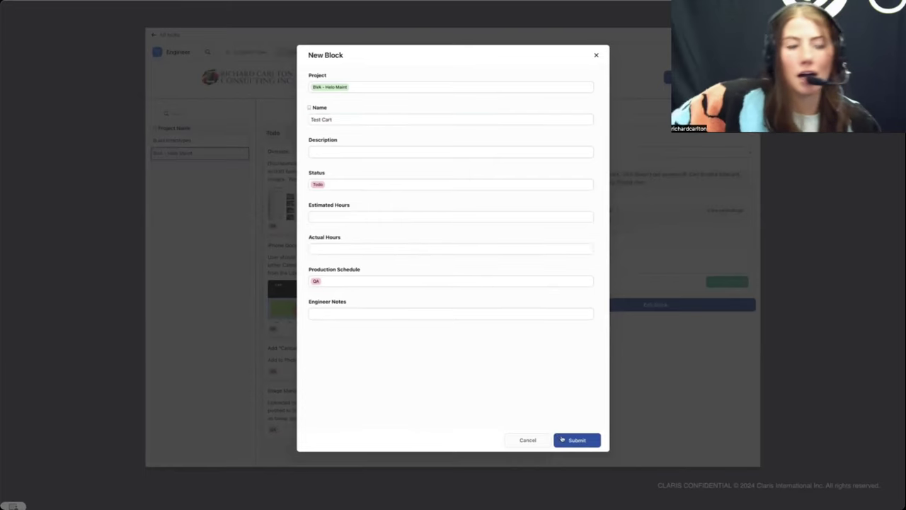
scroll(311, 333, down, 3)
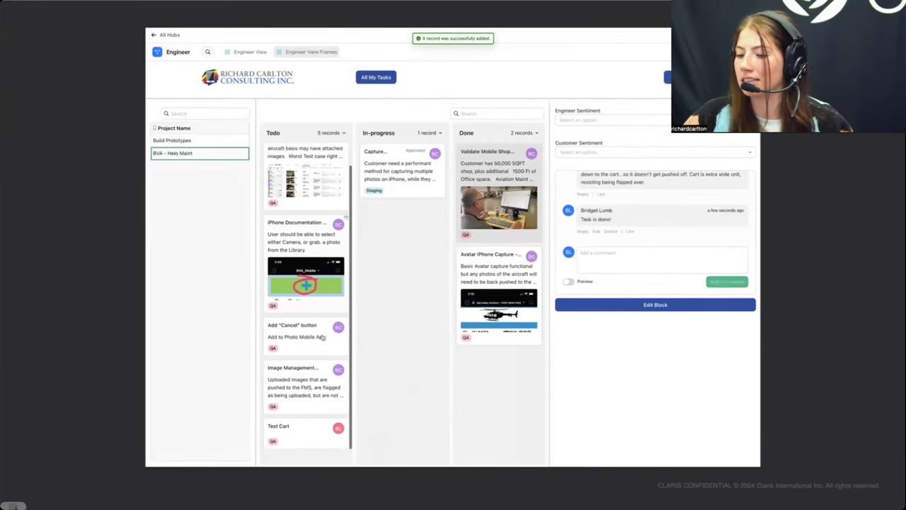
- Show the Test Cart card's details and comment panel from the Todo column
click(295, 440)
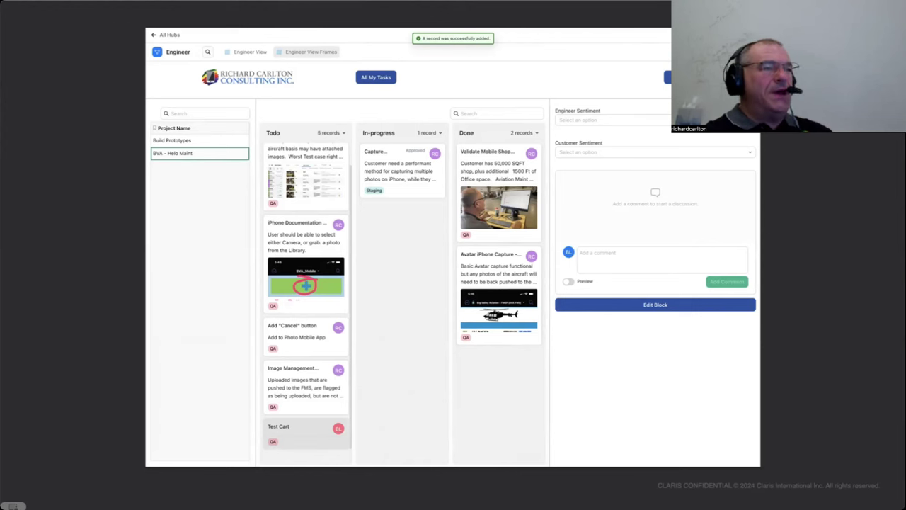
mouse_move(508, 257)
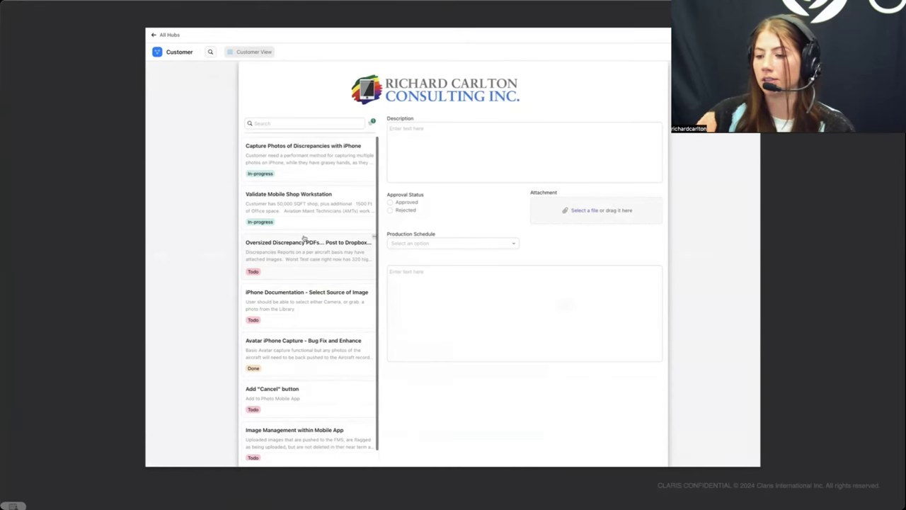
- Set the Oversized Discrepancy PDFs record's Approval Status to Approved
click(318, 269)
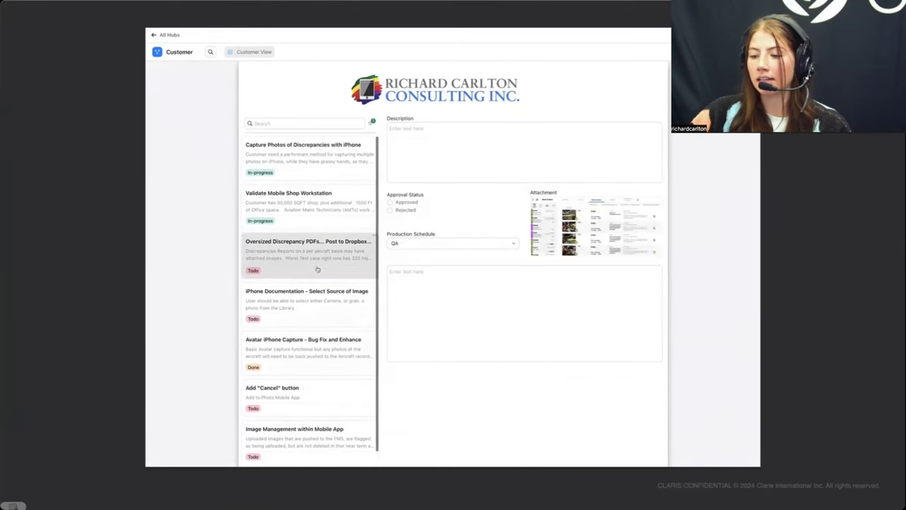
mouse_move(550, 232)
click(391, 203)
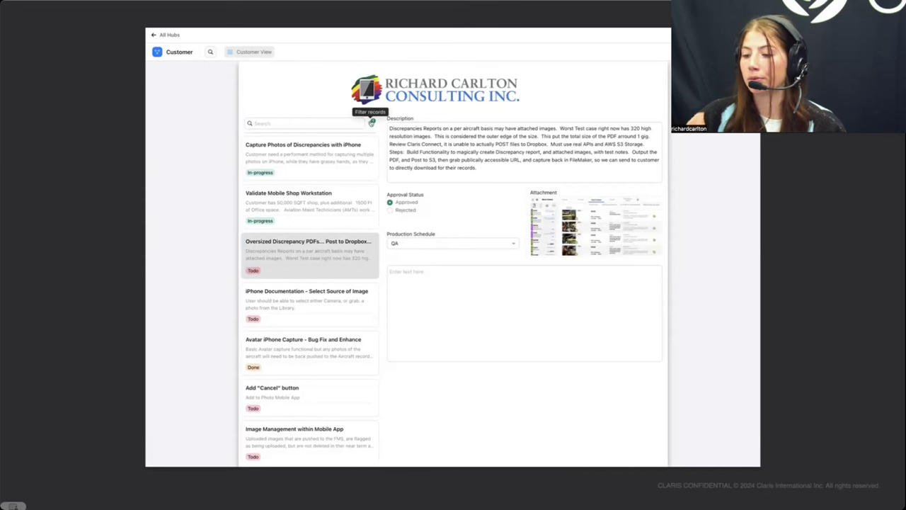
- Add a filter condition 'Status is equal to Todo' to the Customer View list
click(372, 122)
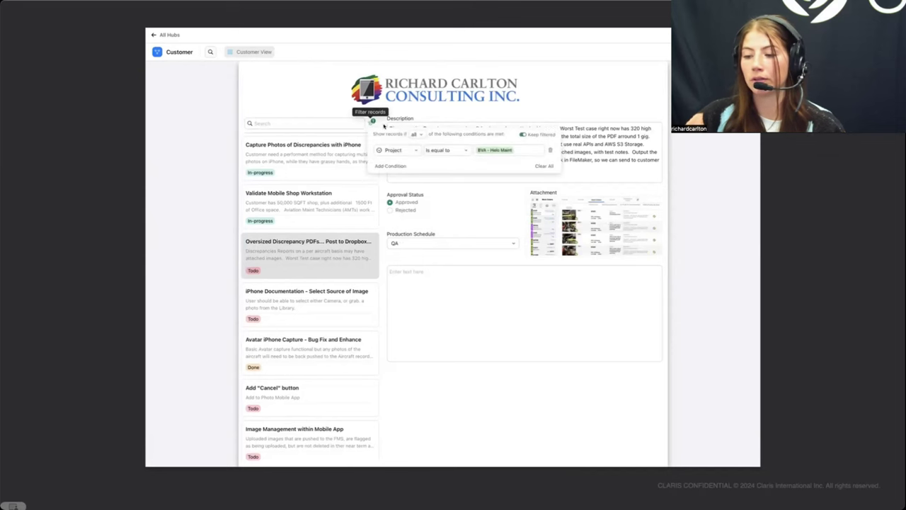
click(397, 166)
click(397, 164)
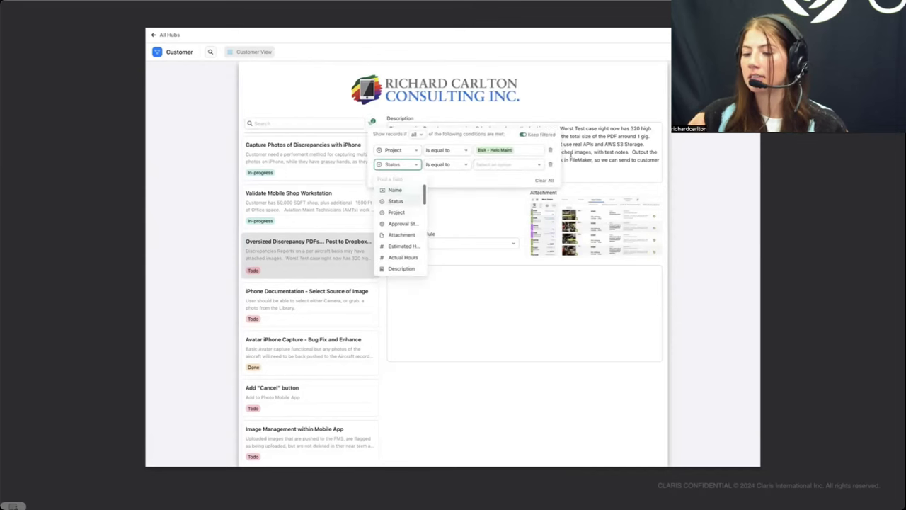
click(507, 164)
click(486, 190)
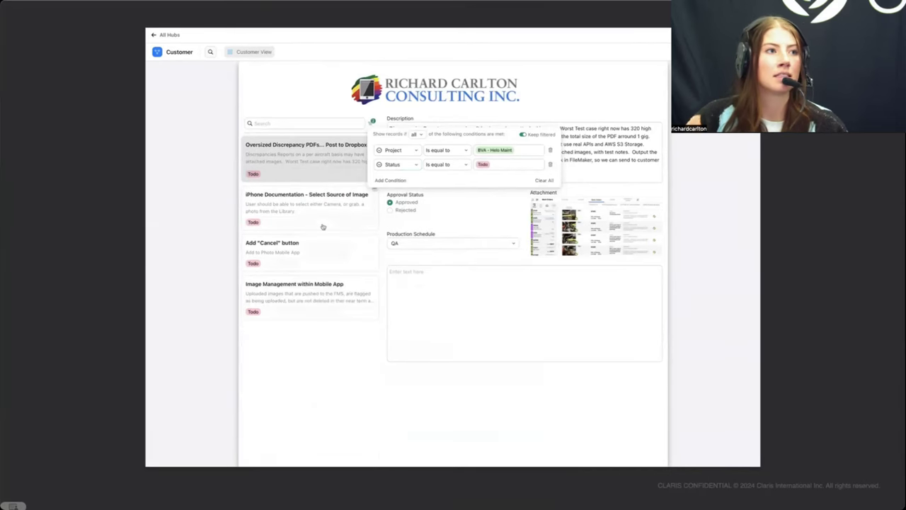
click(333, 96)
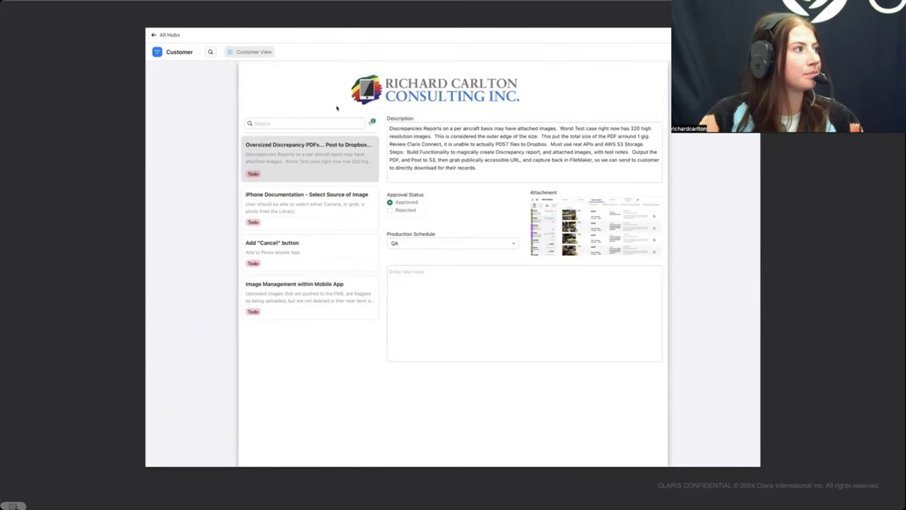
- Open Customer View's Public Sharing settings with the sharing link enabled
mouse_move(727, 353)
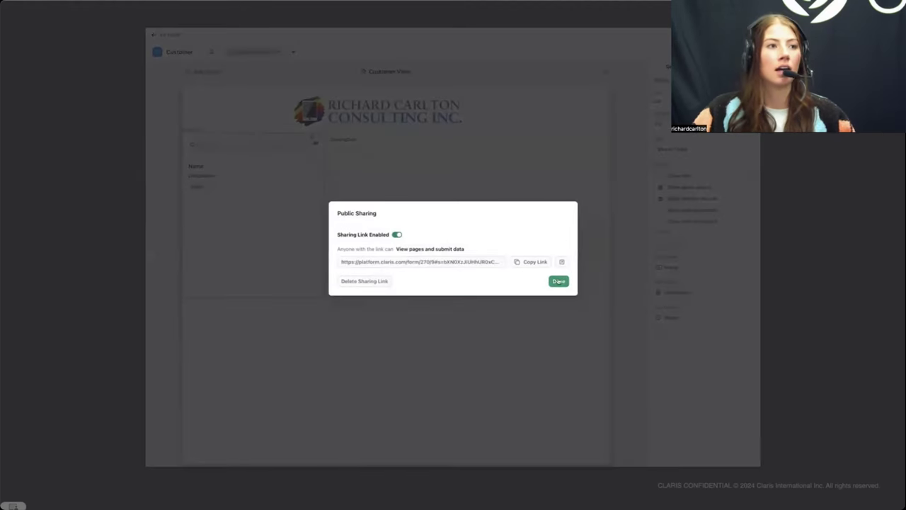
- Close the Public Sharing dialog with Done, returning to the Customer View editor
click(558, 281)
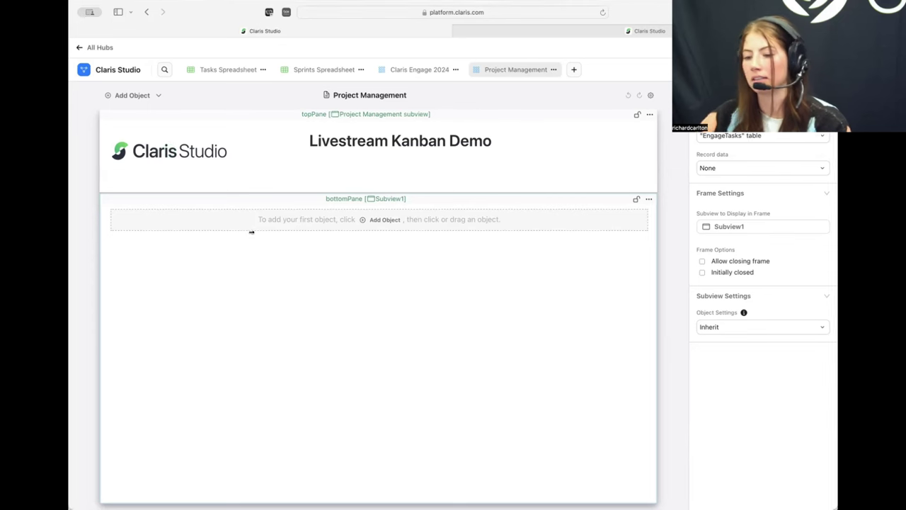
- Drop a Priority-grouped EngageTasks Kanban into the bottom pane, then view the Tasks Spreadsheet
click(144, 96)
scroll(174, 238, down, 5)
scroll(175, 237, down, 5)
drag(178, 278, 150, 212)
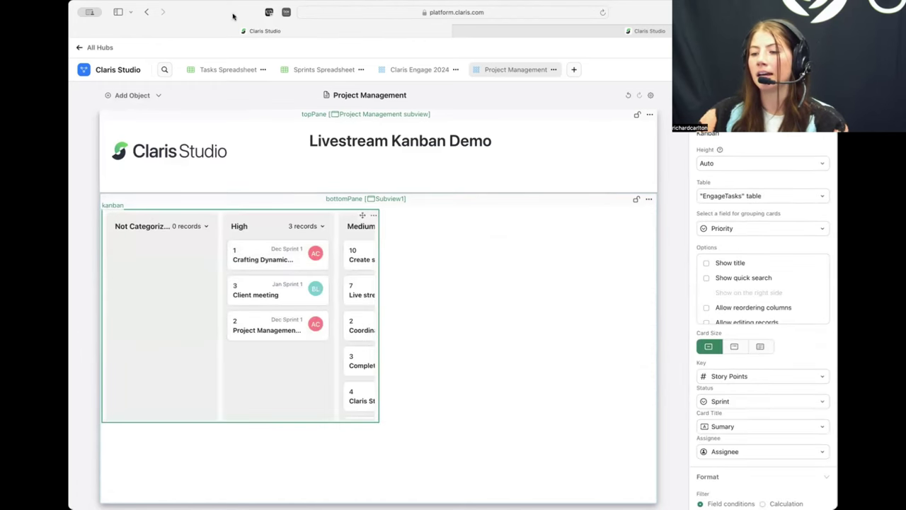
click(239, 68)
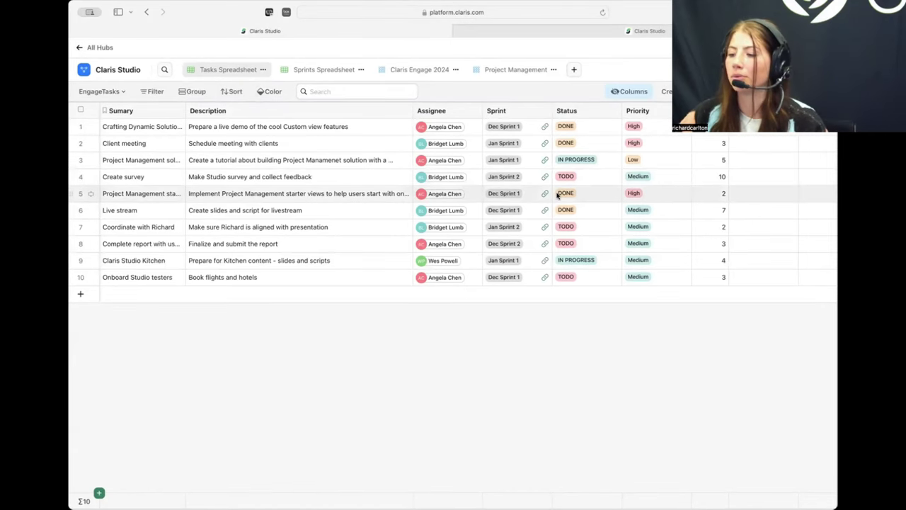
- Back on Project Management, widen the Kanban board to show the Medium column
click(516, 69)
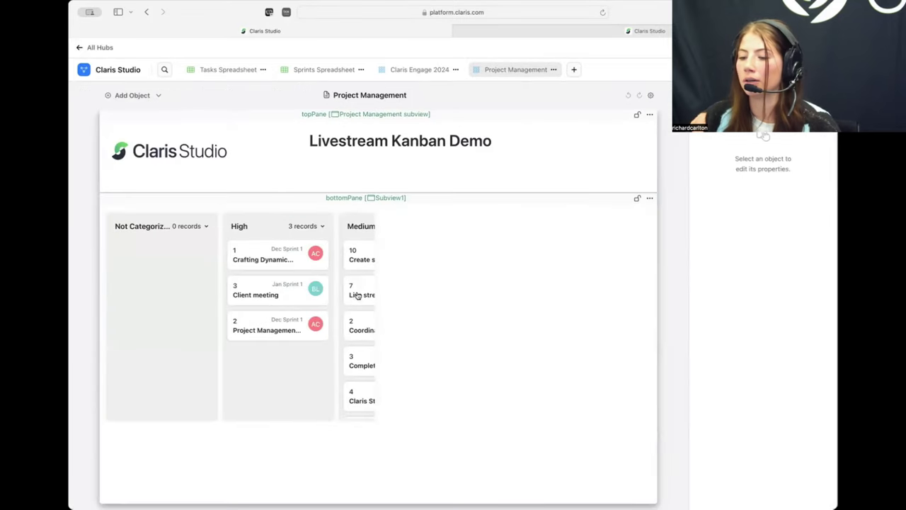
click(277, 333)
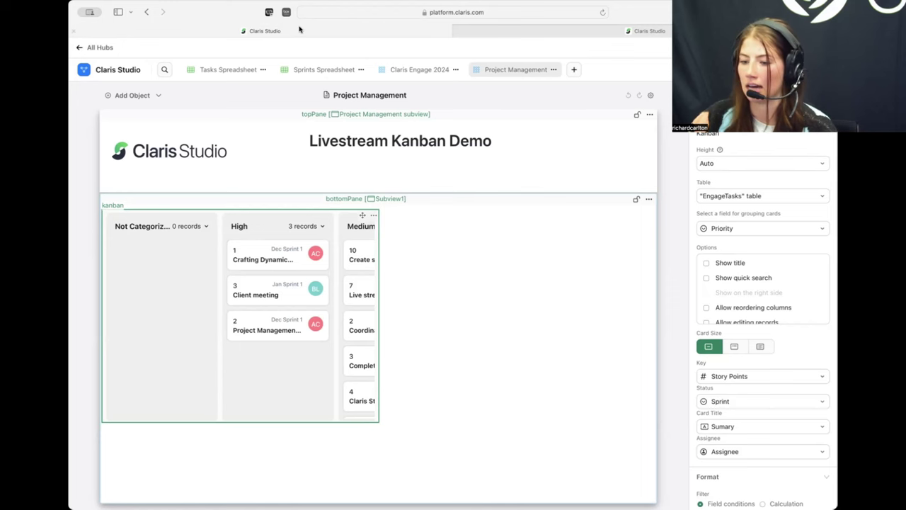
drag(383, 285, 457, 279)
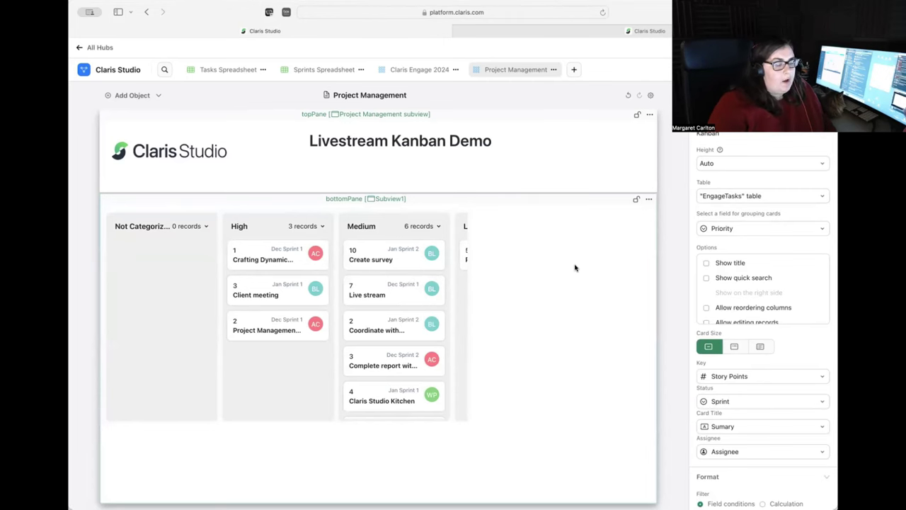
scroll(281, 328, right, 3)
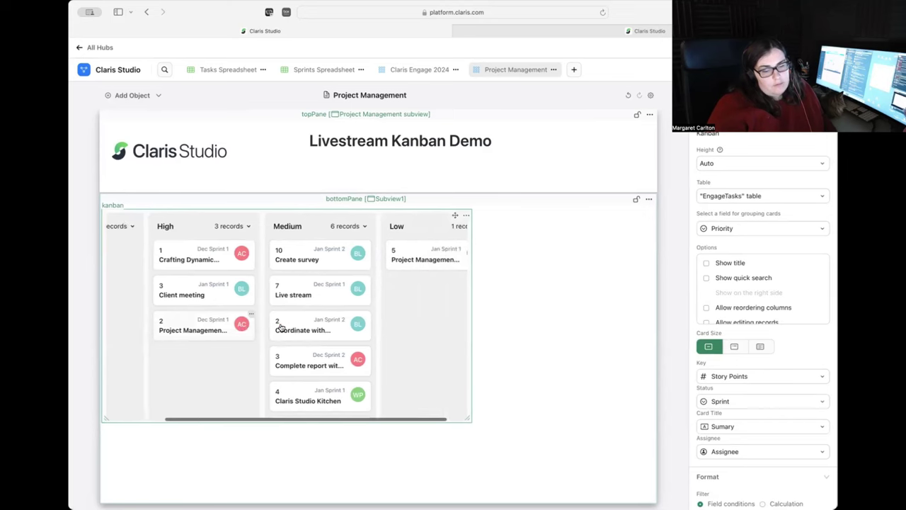
scroll(281, 327, left, 3)
- Widen the Kanban board further until the Low column is visible
click(438, 313)
drag(470, 311, 592, 305)
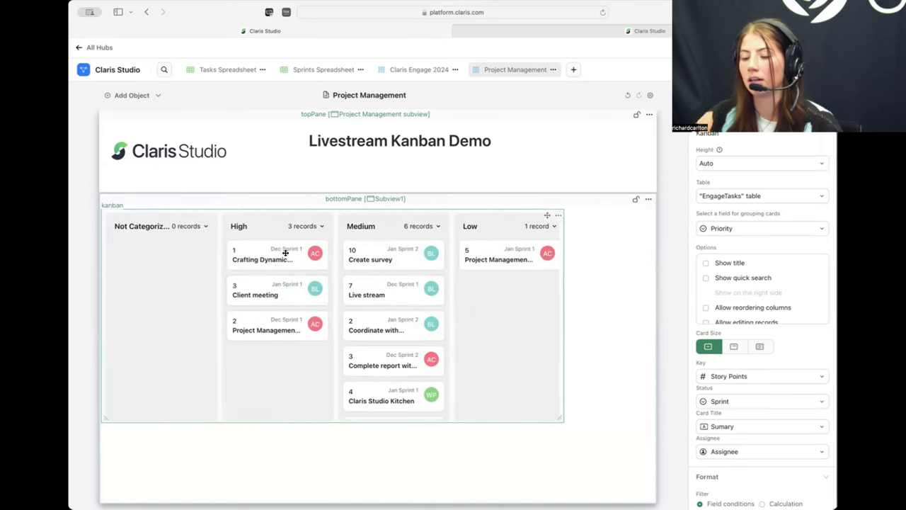
scroll(796, 372, down, 2)
scroll(796, 372, down, 2)
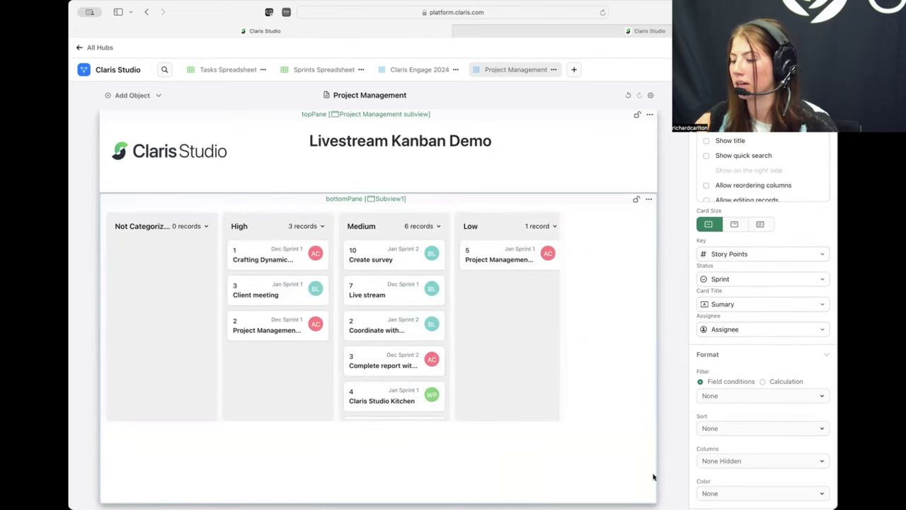
- Hide the Not Categorized column and narrow the Kanban to fit High, Medium and Low
click(722, 461)
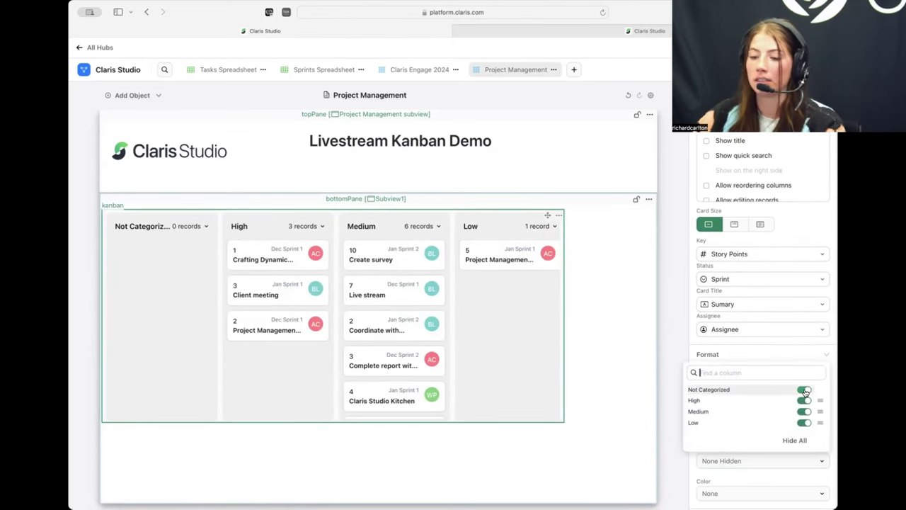
click(805, 390)
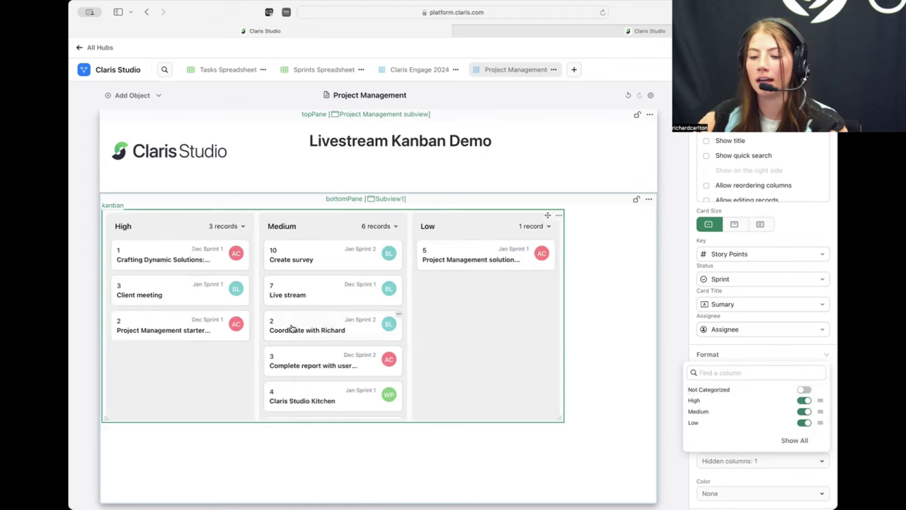
click(565, 318)
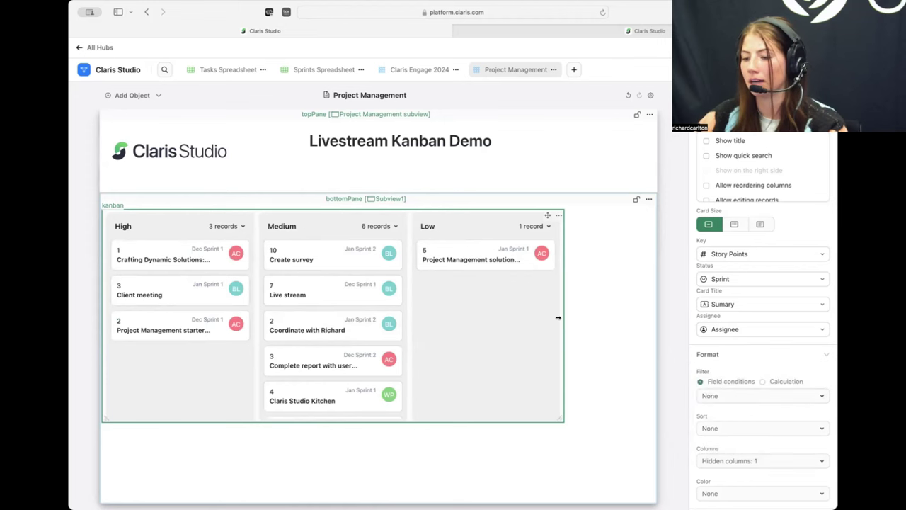
drag(559, 317, 478, 321)
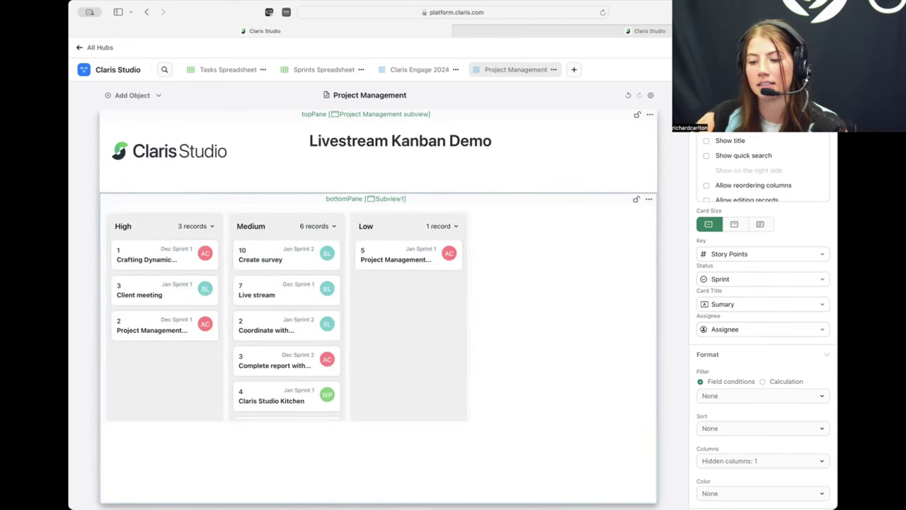
click(408, 441)
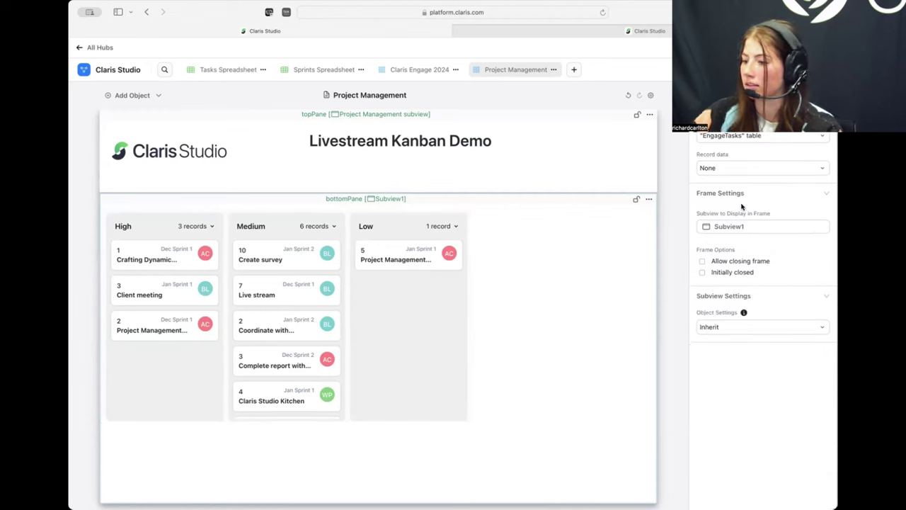
click(407, 383)
scroll(771, 280, down, 2)
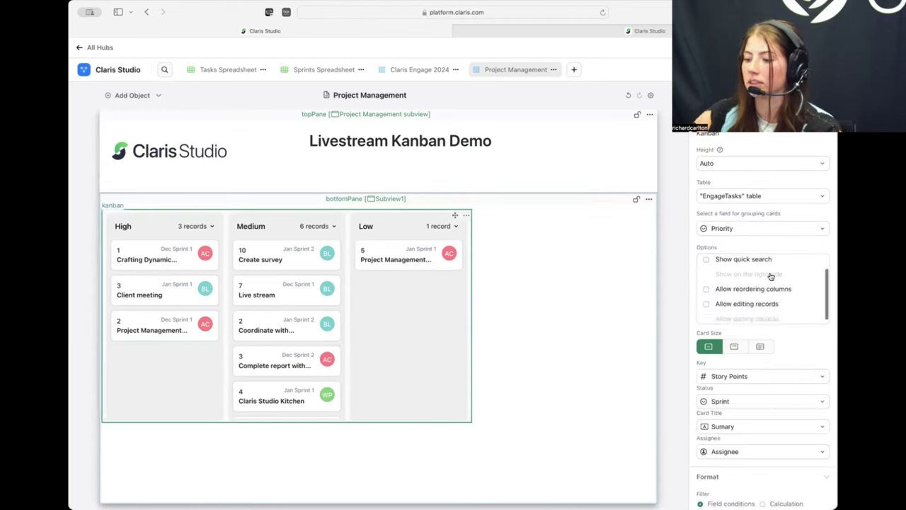
- Toggle the Kanban's Allow editing records option in its Options list
click(706, 300)
scroll(722, 310, down, 1)
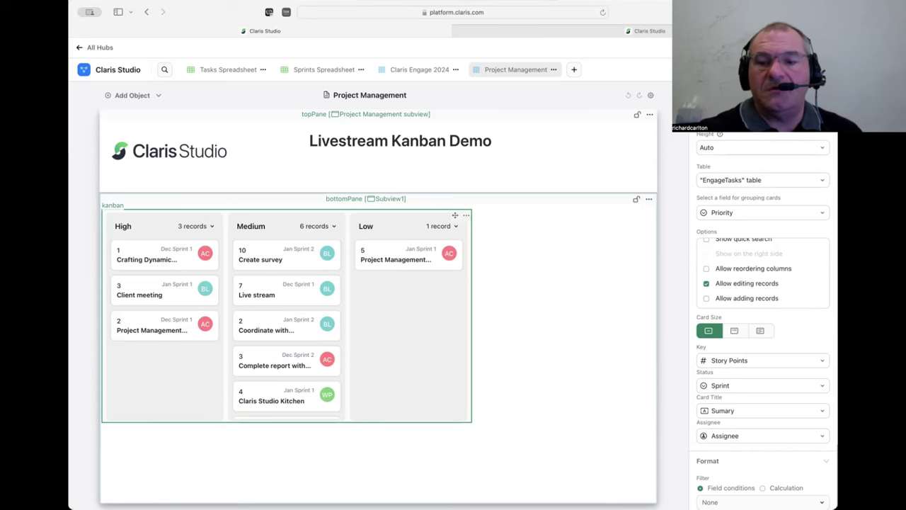
- Re-enable Allow editing records and turn on Allow adding records for the Kanban
click(706, 285)
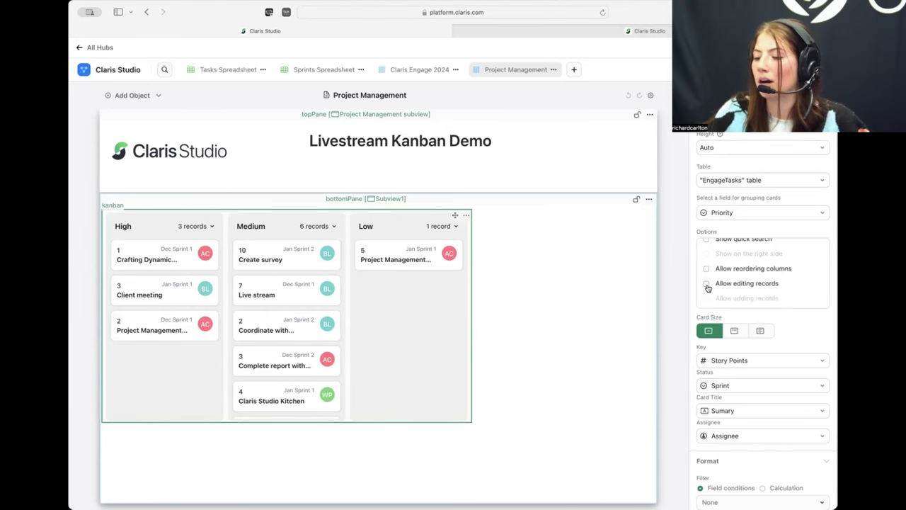
click(706, 284)
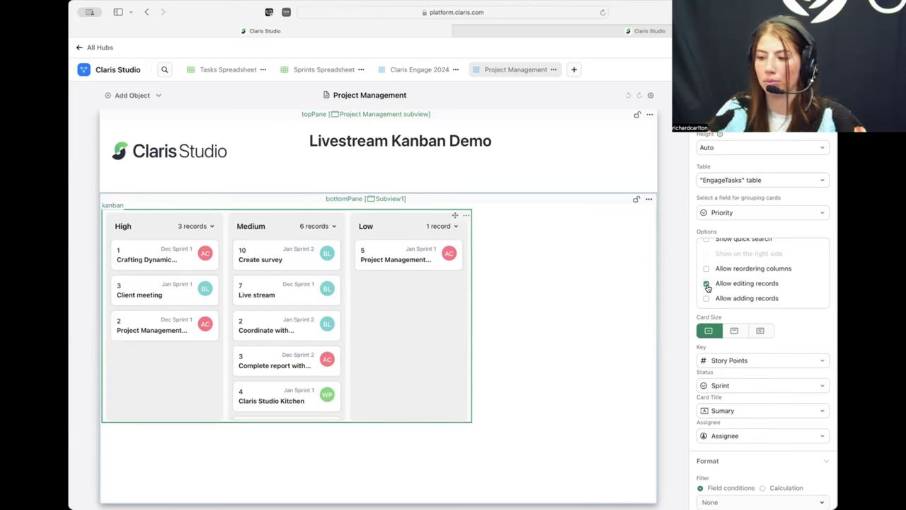
click(706, 298)
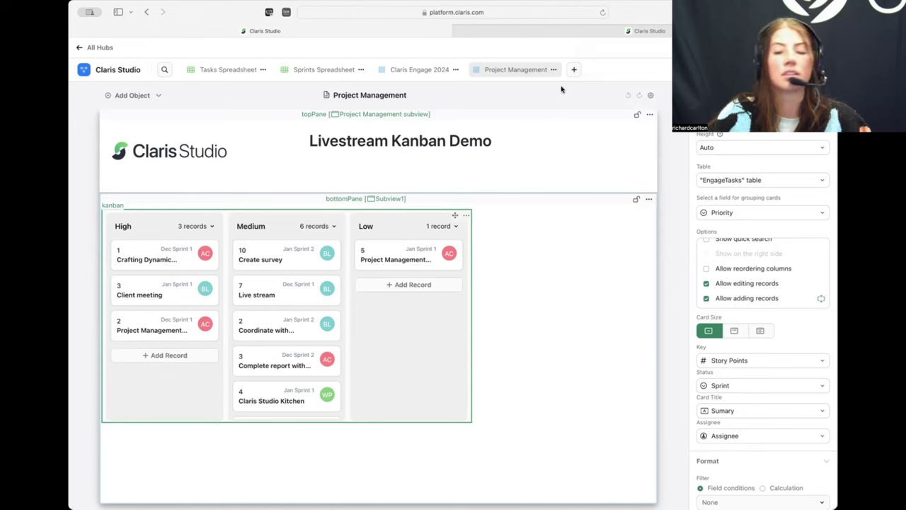
- Try the reloaded live Kanban app: move the Live stream card to Low and add a record
click(595, 345)
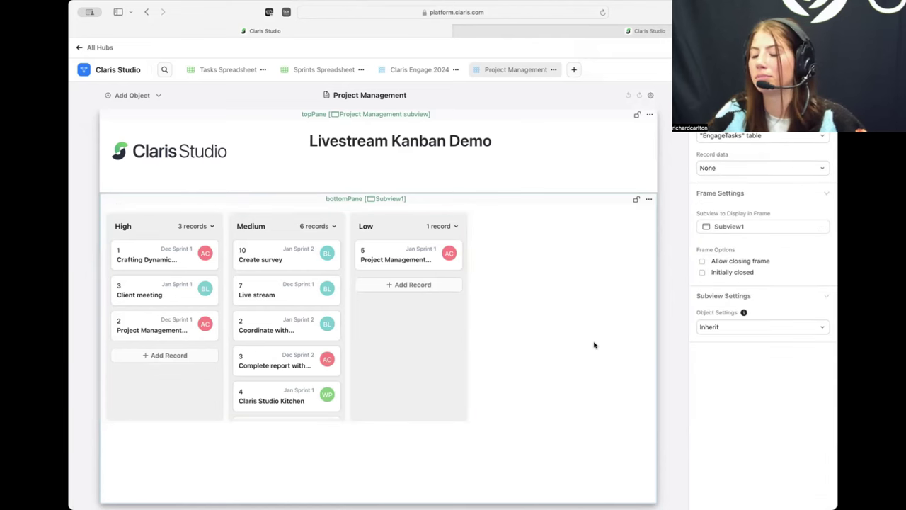
click(635, 31)
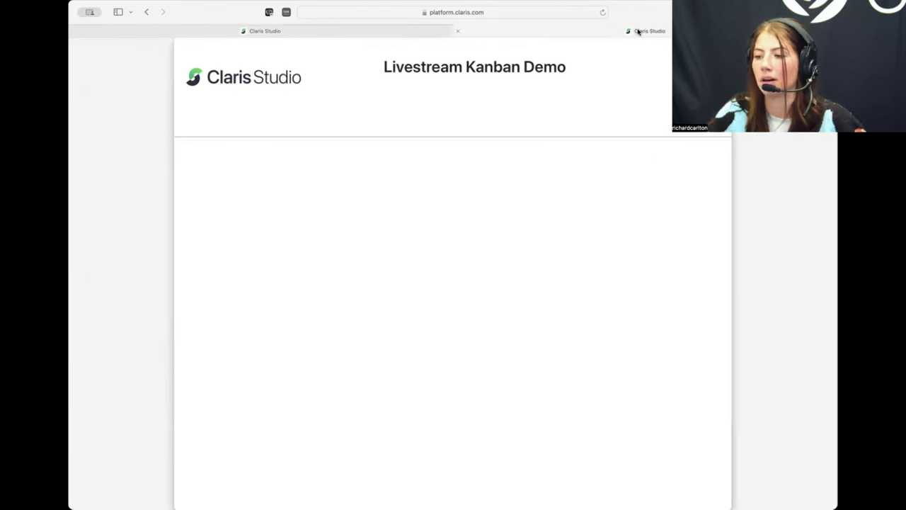
click(603, 12)
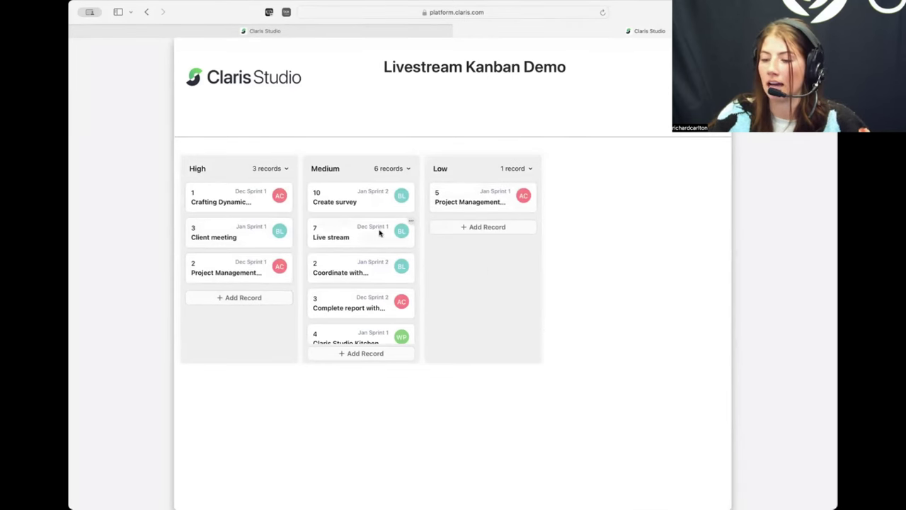
drag(380, 233, 390, 250)
click(461, 228)
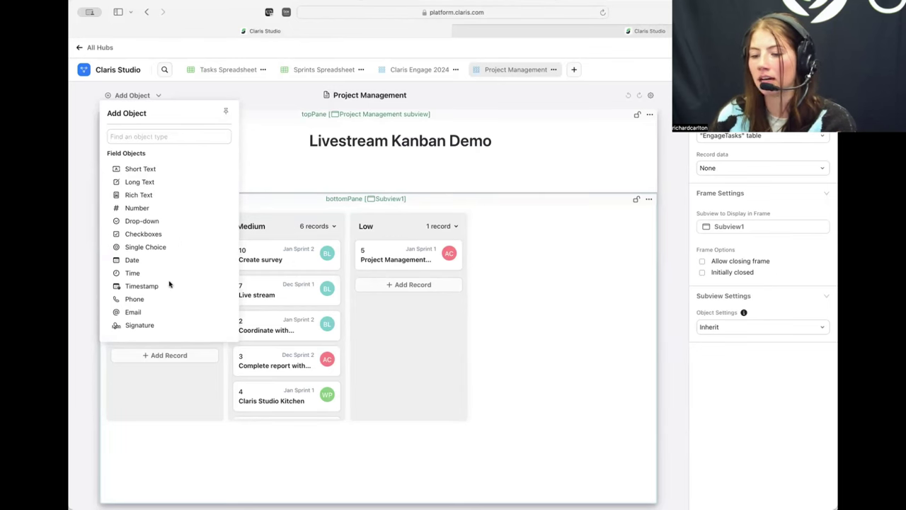
- Place an empty Group from Static Objects beside the Kanban columns in the bottom pane
scroll(172, 285, down, 10)
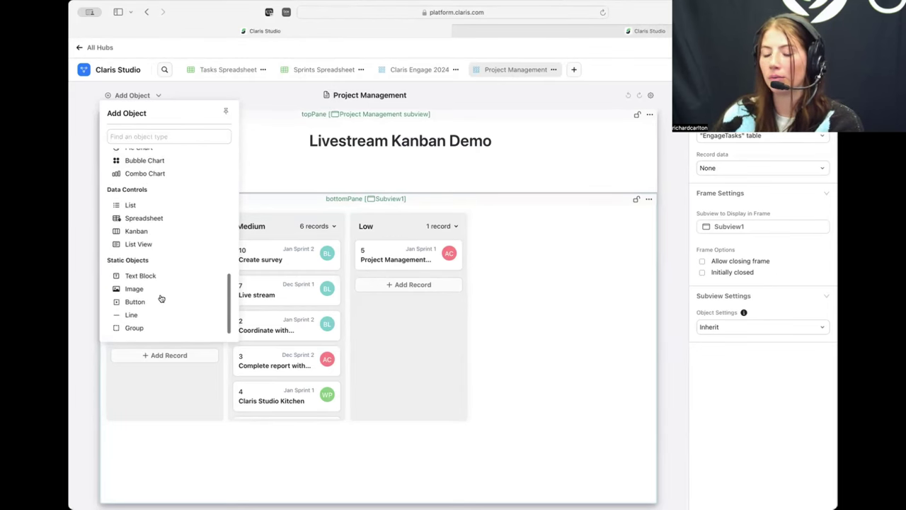
drag(138, 326, 537, 211)
drag(553, 296, 518, 417)
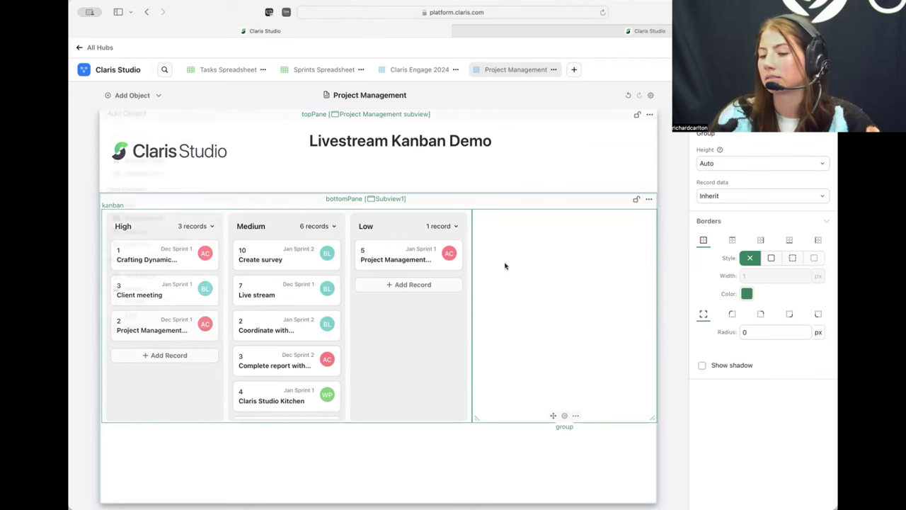
- Add a Short Text field and a Rich Text field below it into the group beside the Kanban
click(132, 95)
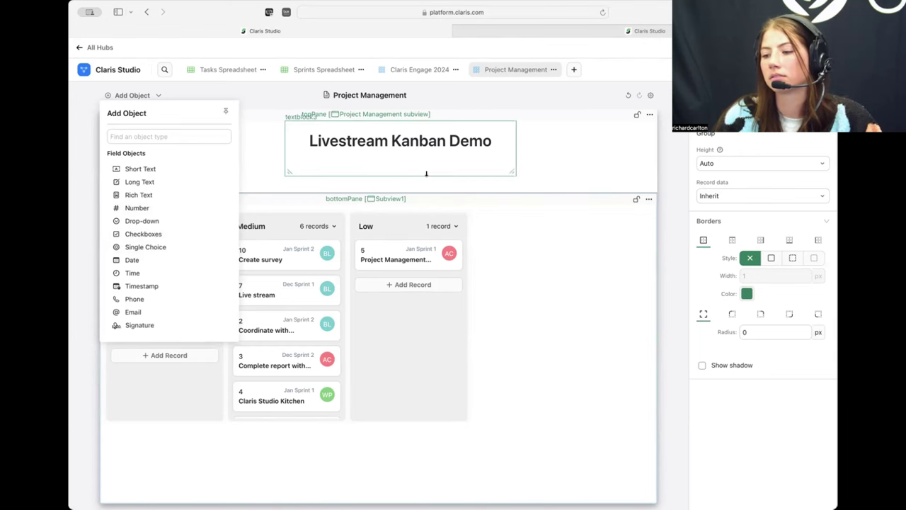
click(595, 168)
click(586, 177)
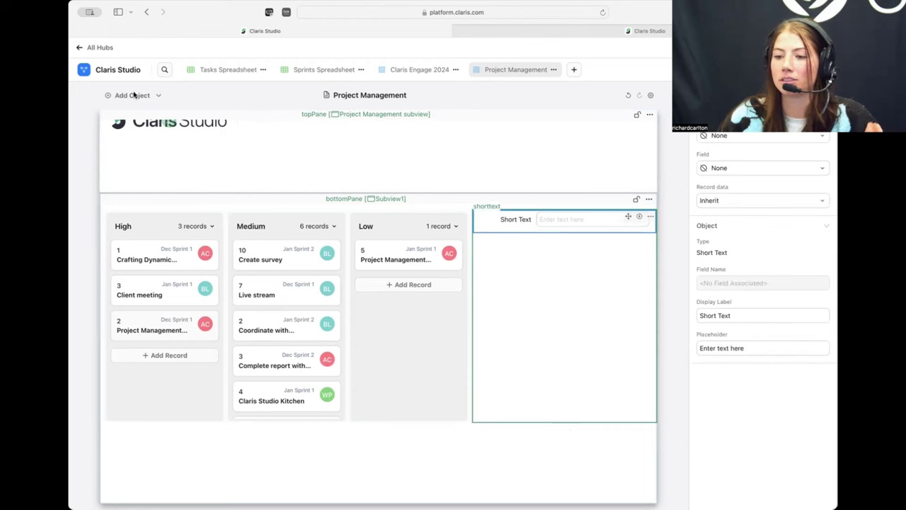
click(157, 96)
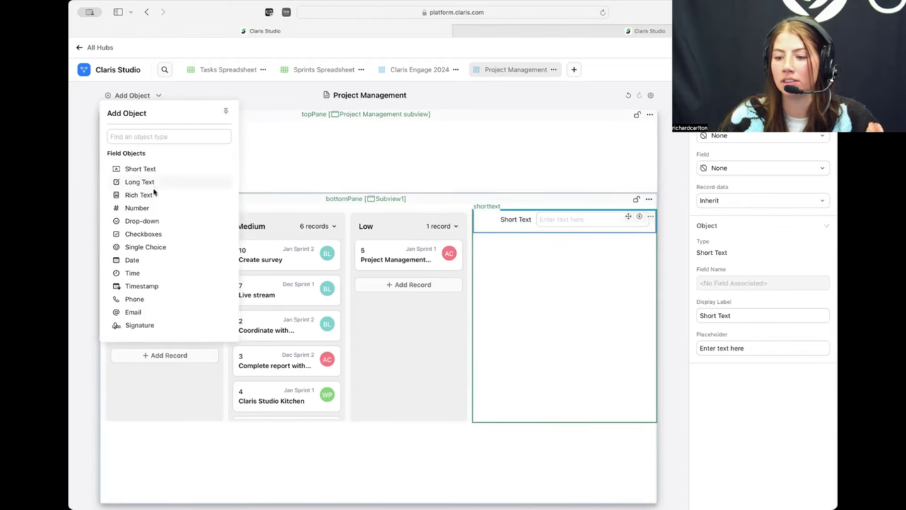
drag(152, 195, 536, 237)
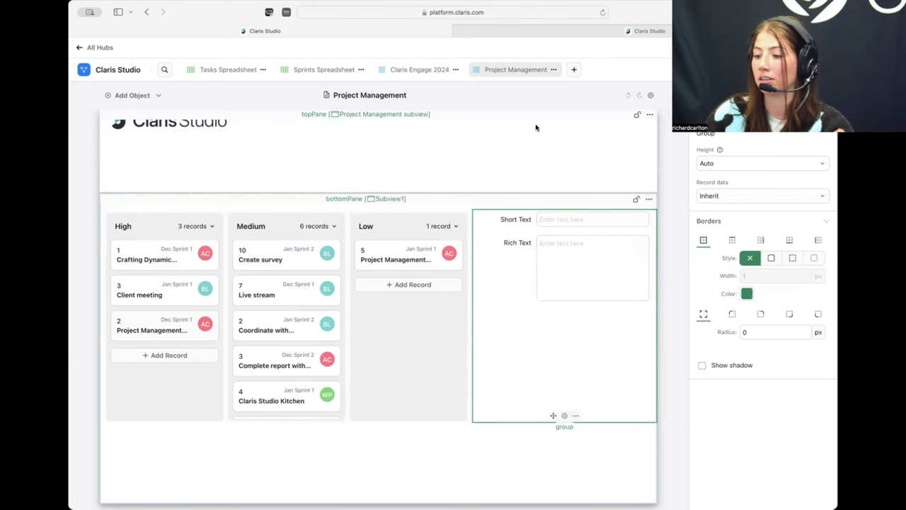
- Set the group's record data to From Calculation and open the Formula Editor for its record ID
click(726, 199)
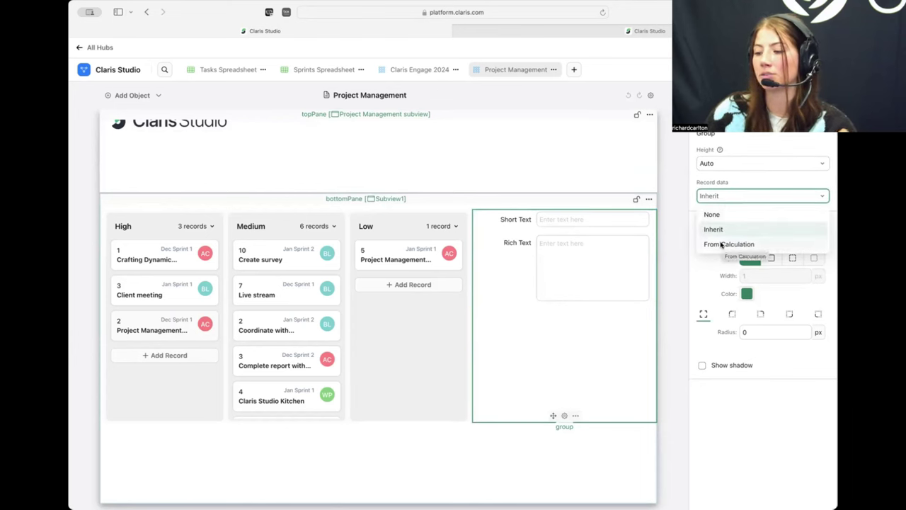
click(723, 244)
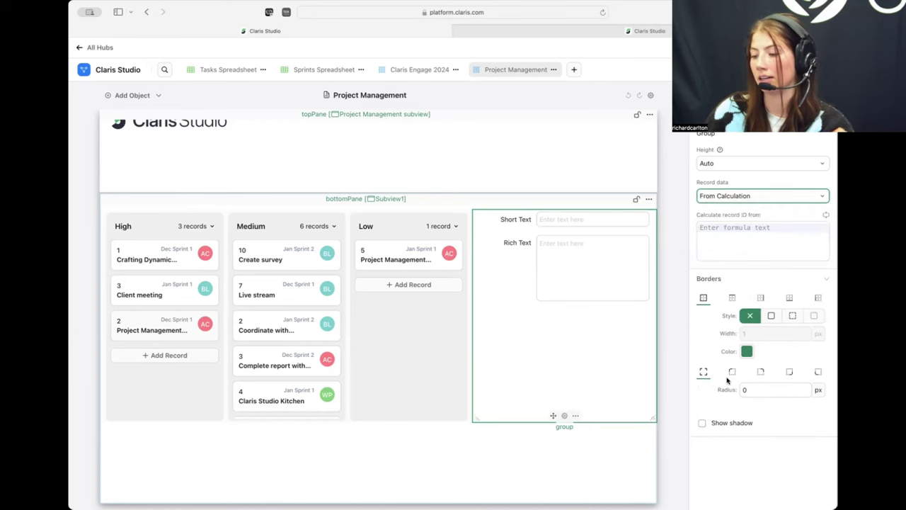
click(826, 216)
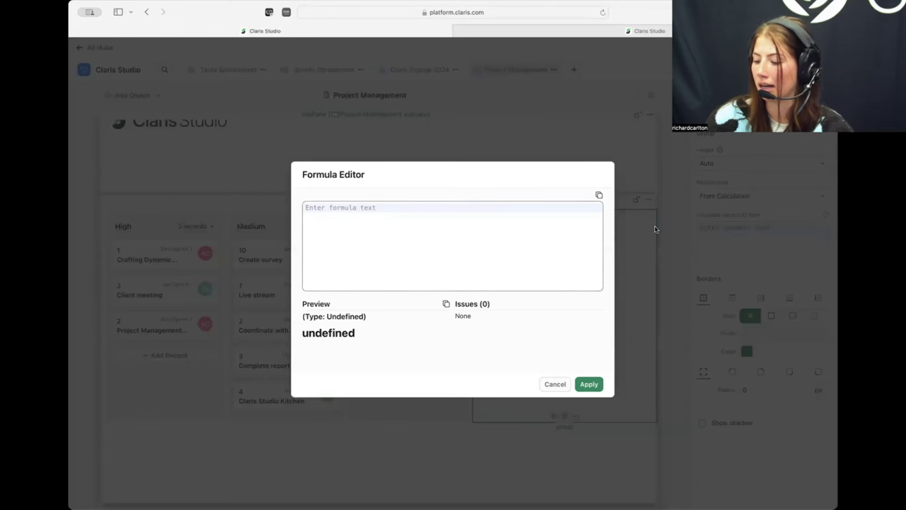
text('Pro)
key(BackSpace)
key(BackSpace)
key(BackSpace)
key(BackSpace)
text(P)
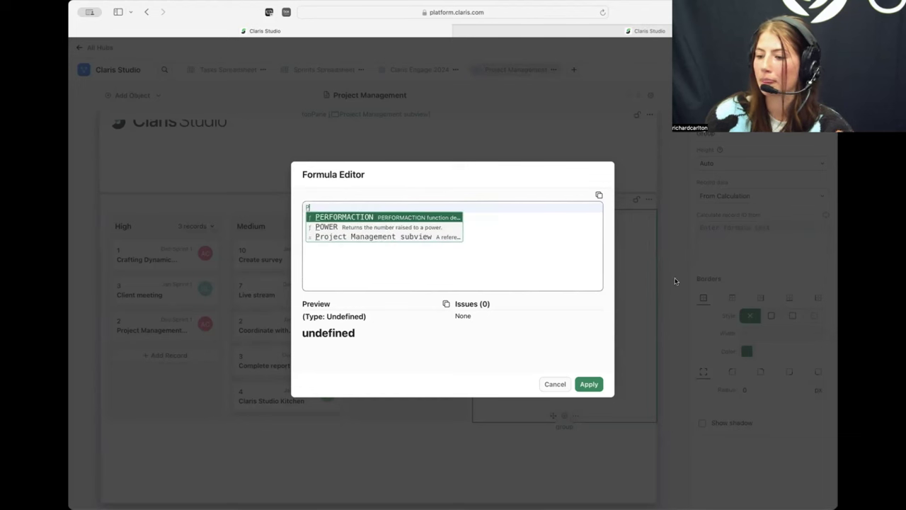
click(439, 238)
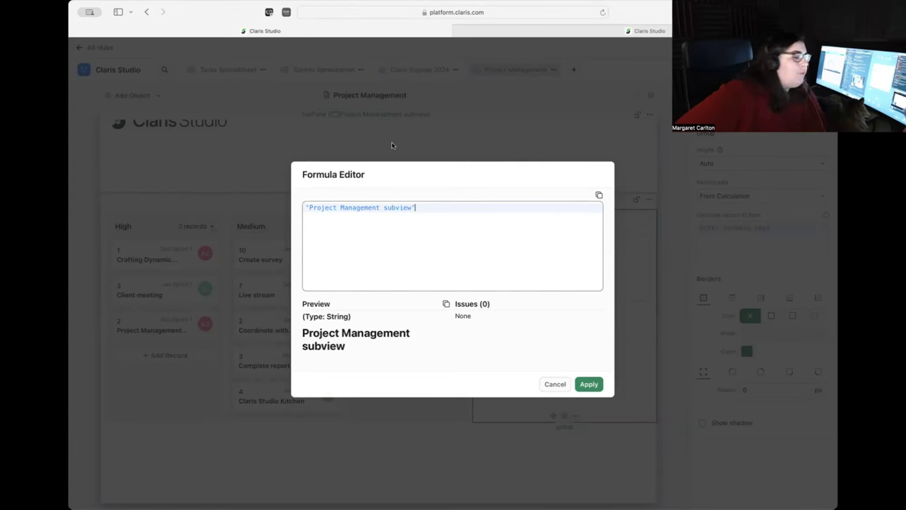
text(,)
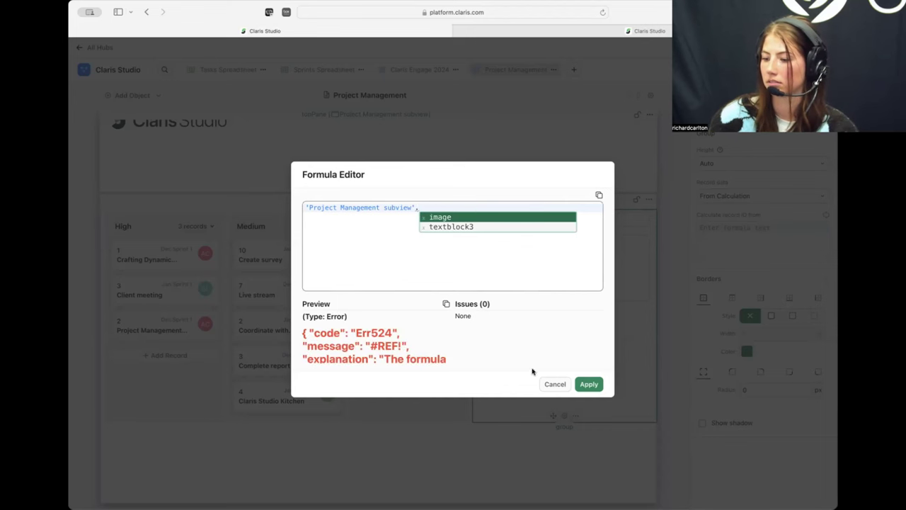
click(555, 383)
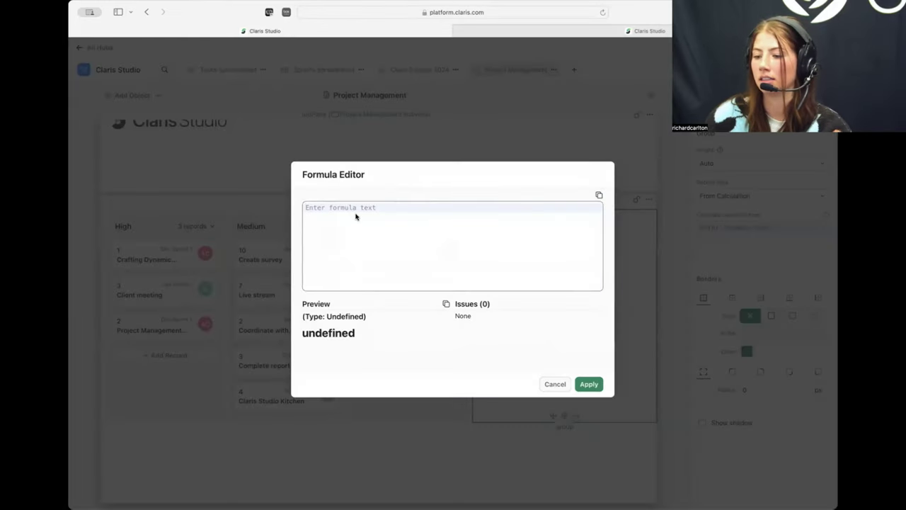
- Build the record ID formula Subview1.kanban.selectedItem.recordID using autocomplete suggestions
text(sub)
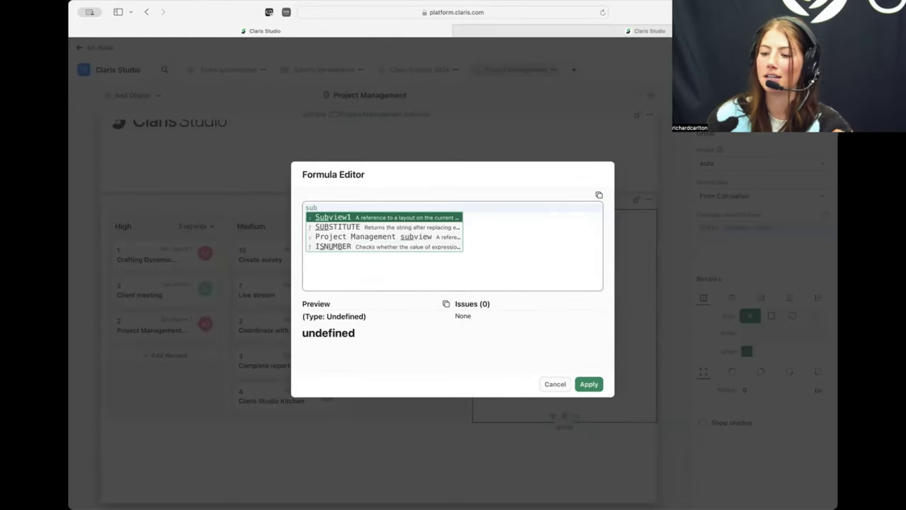
click(363, 217)
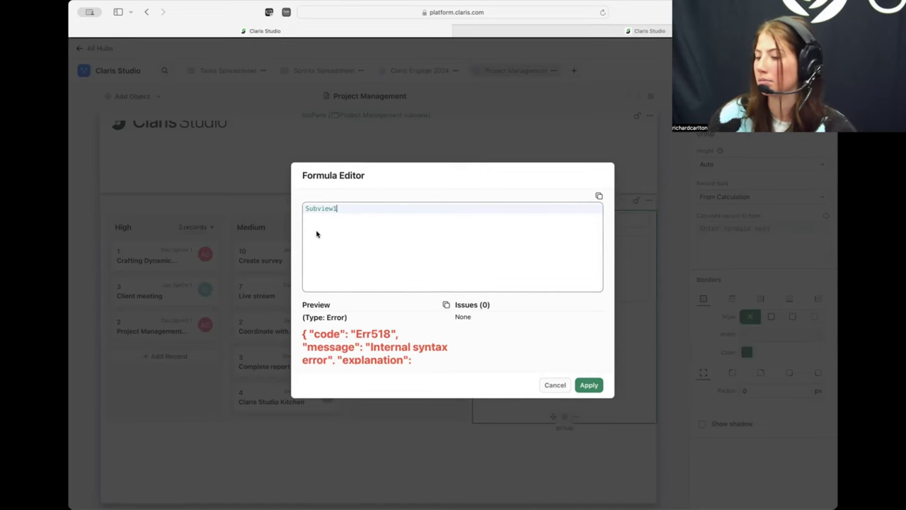
text(.)
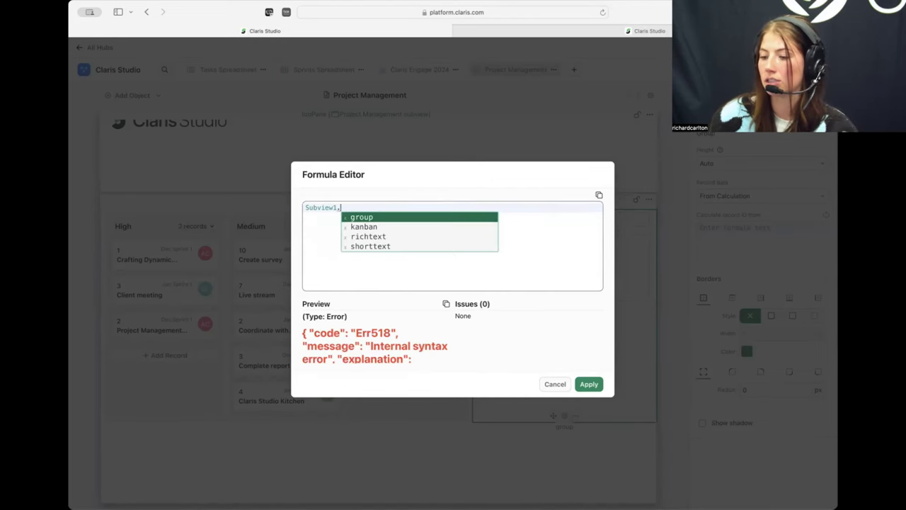
key(Down)
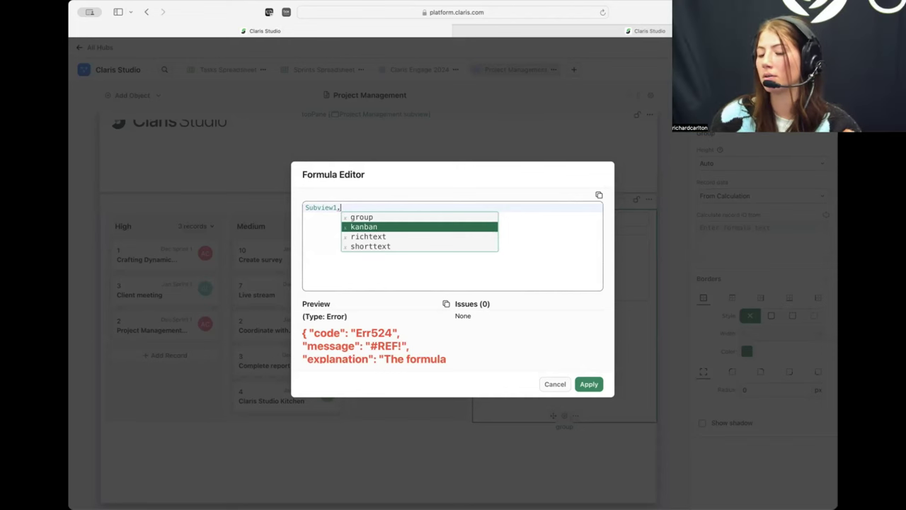
key(Return)
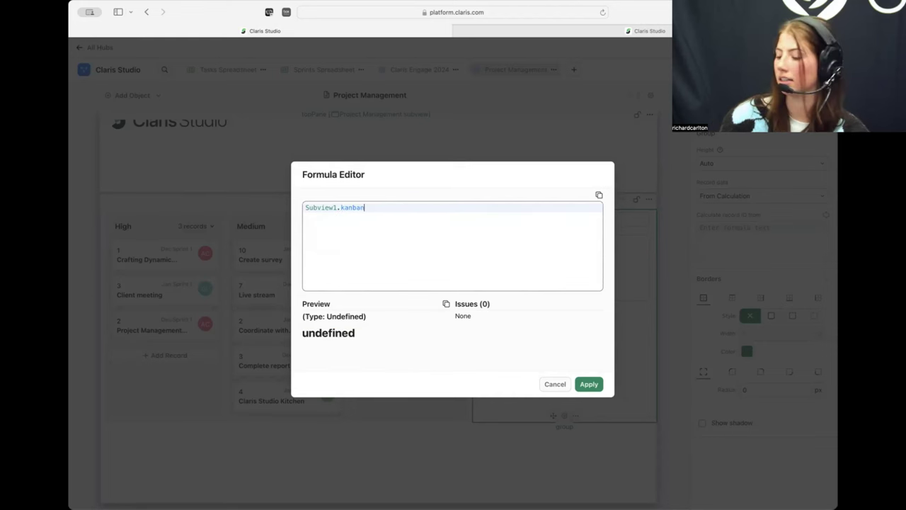
text(.)
key(Return)
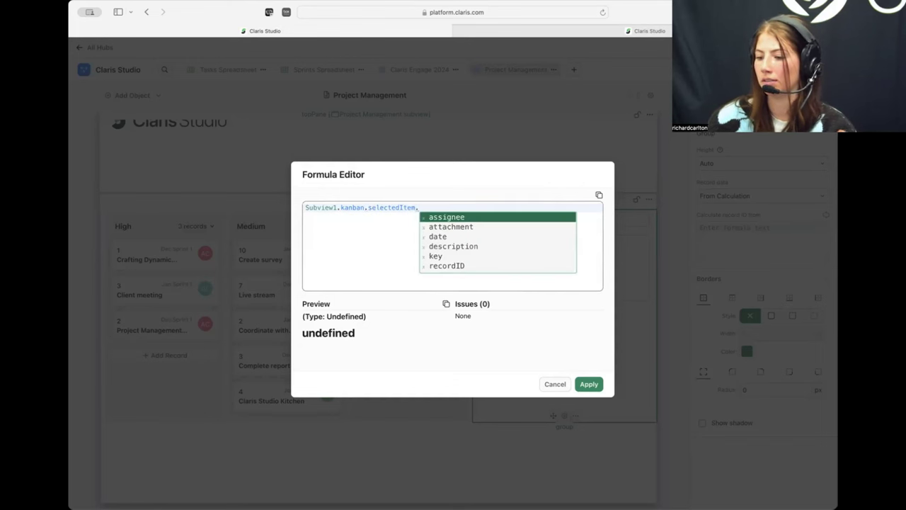
click(452, 265)
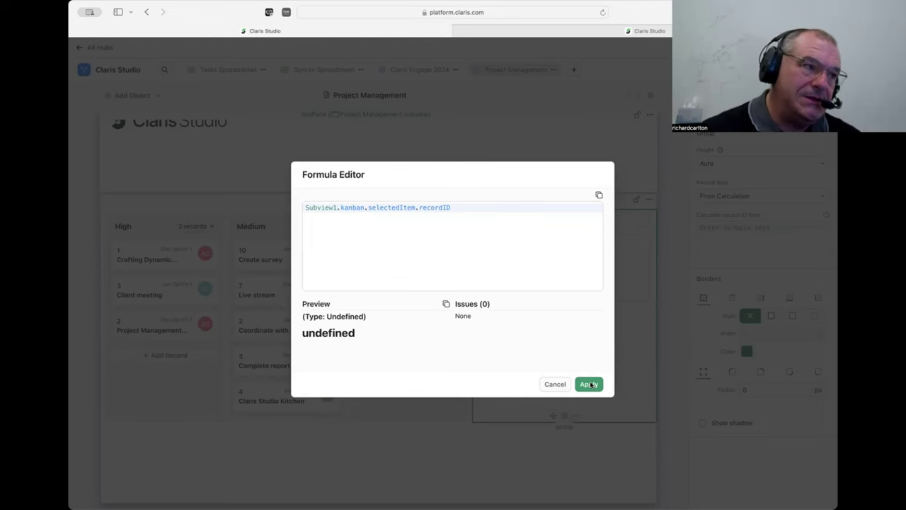
- Apply the record ID formula and bind the Short Text field to the EngageTasks Summary field
click(590, 384)
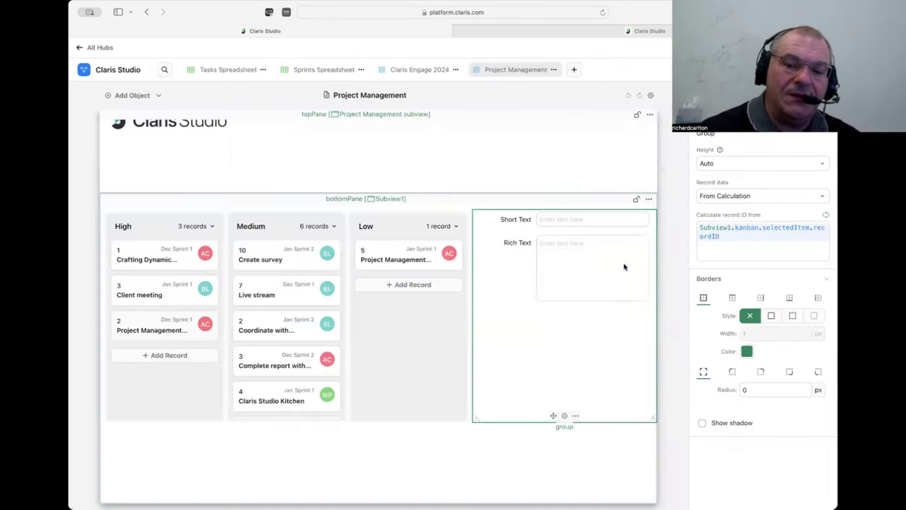
click(584, 220)
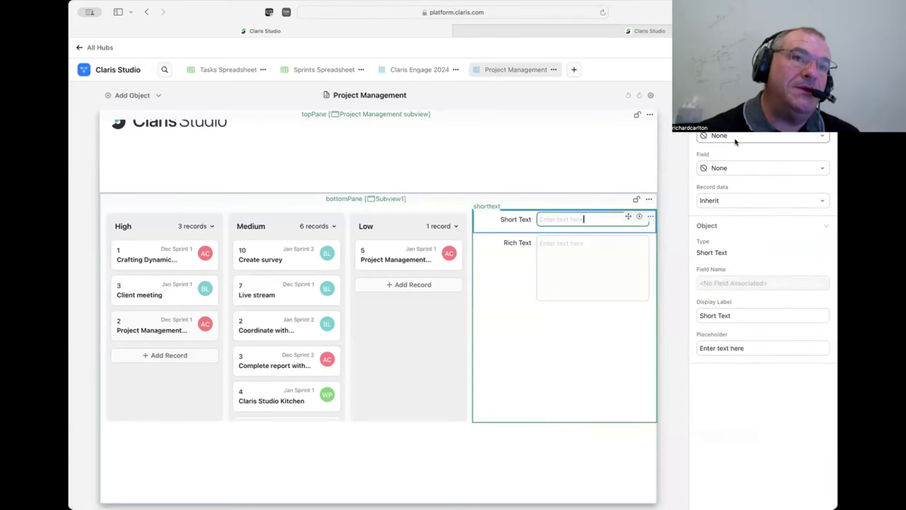
click(737, 137)
click(737, 138)
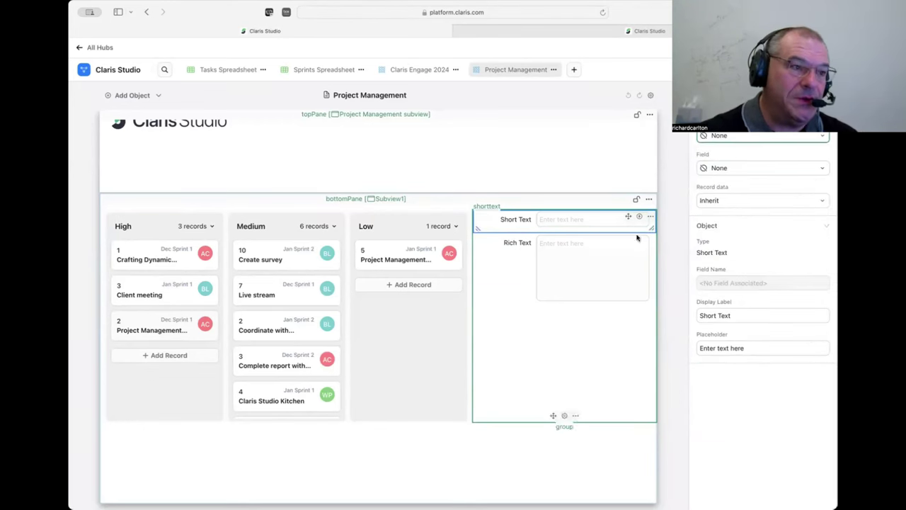
click(755, 139)
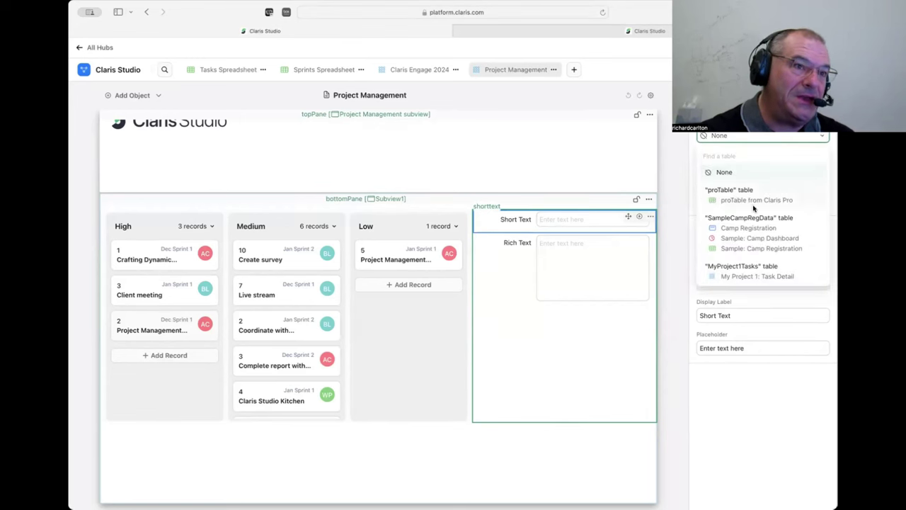
scroll(751, 259, down, 5)
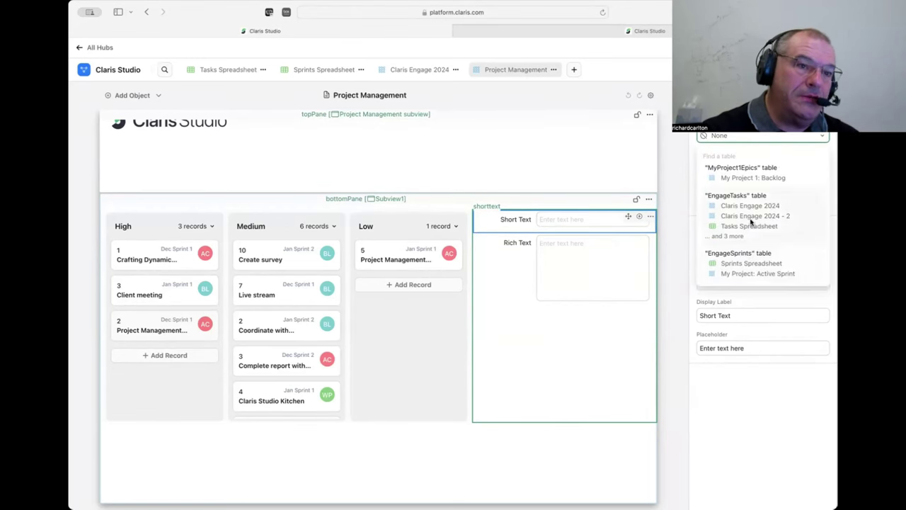
click(750, 225)
click(758, 169)
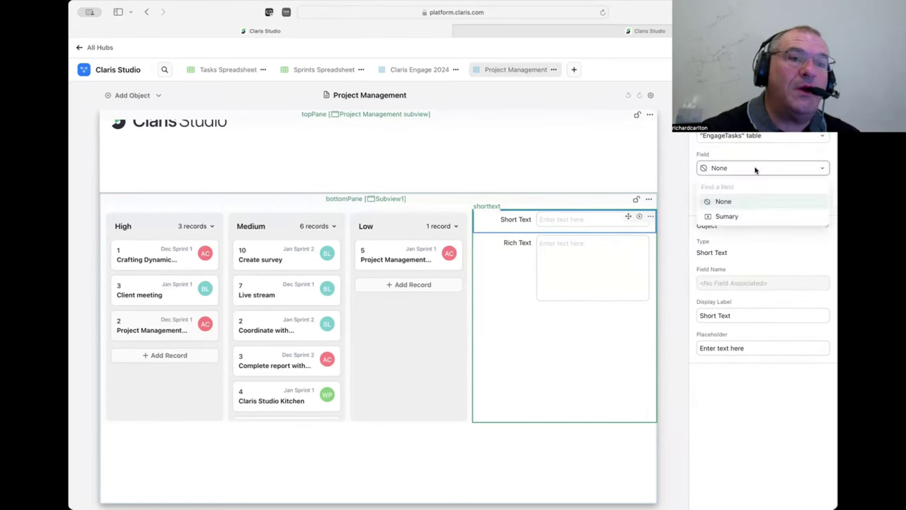
click(735, 137)
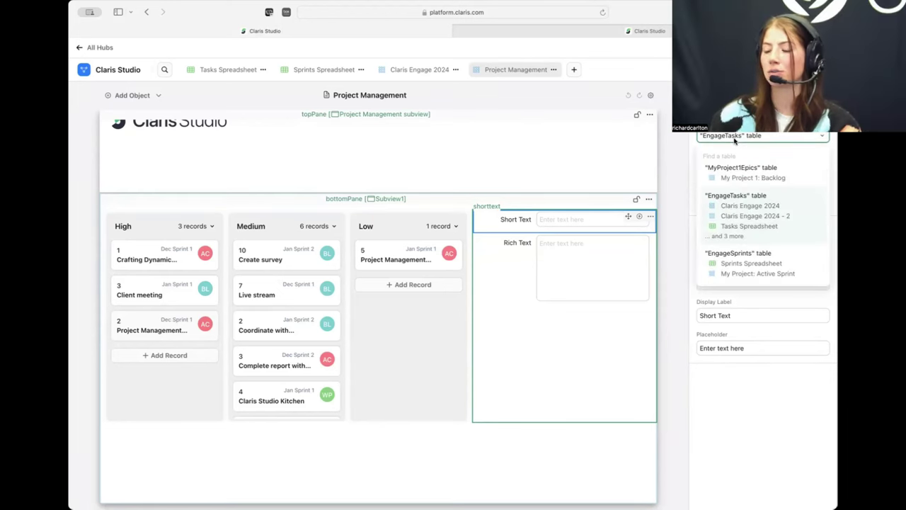
click(578, 340)
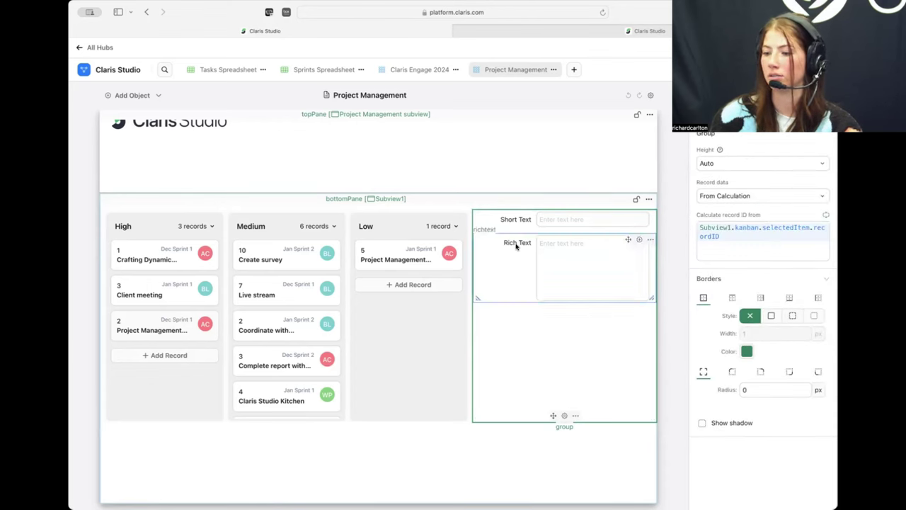
click(517, 220)
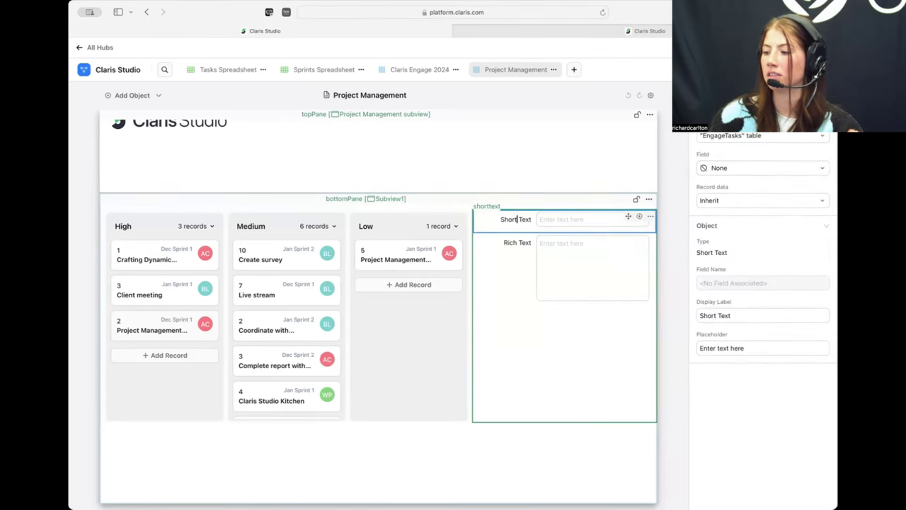
click(739, 168)
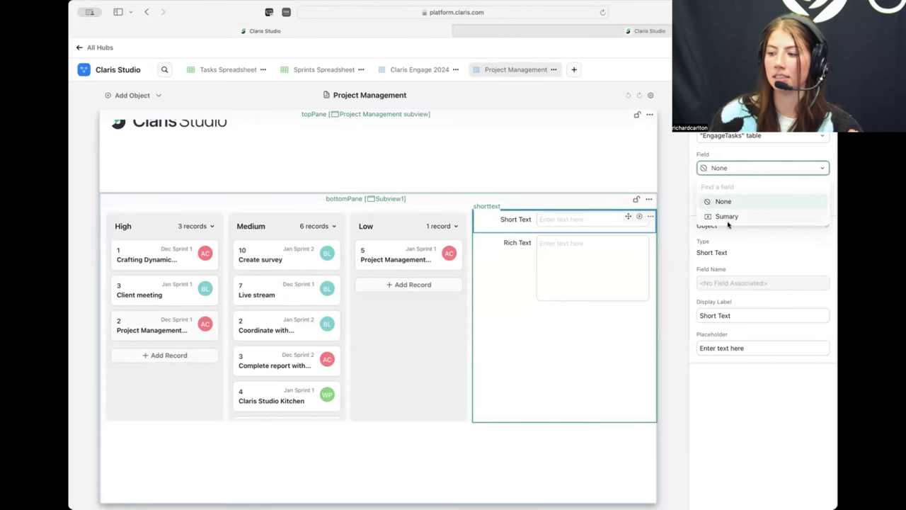
click(726, 216)
- Bind the Rich Text field to EngageTasks Description and verify the group's From Calculation record data
click(528, 291)
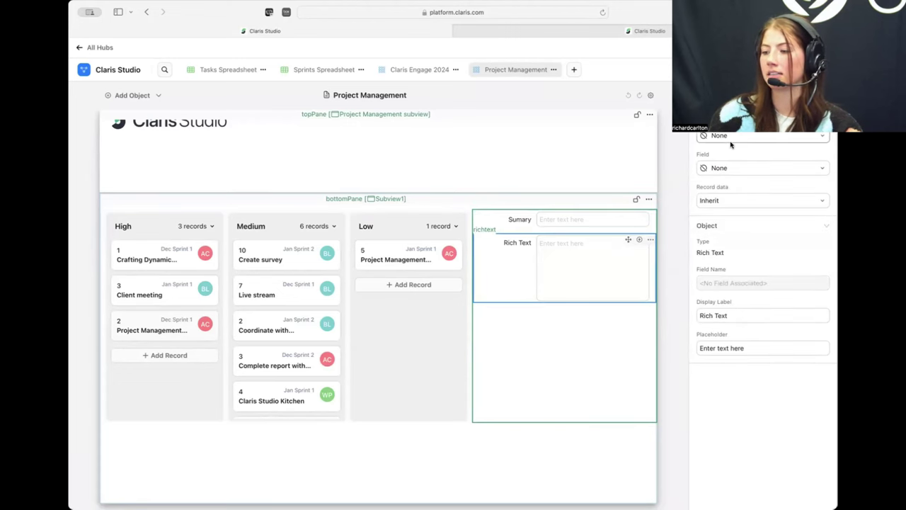
click(732, 142)
scroll(731, 205, down, 5)
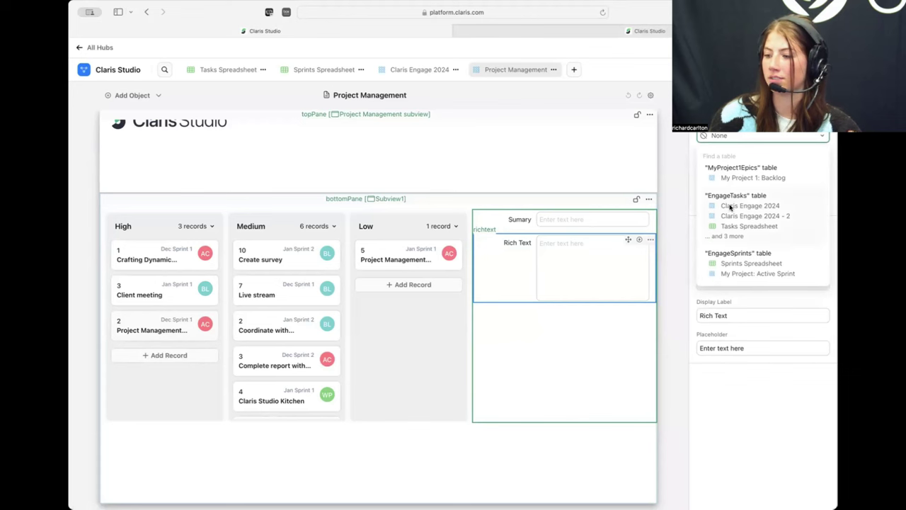
click(731, 206)
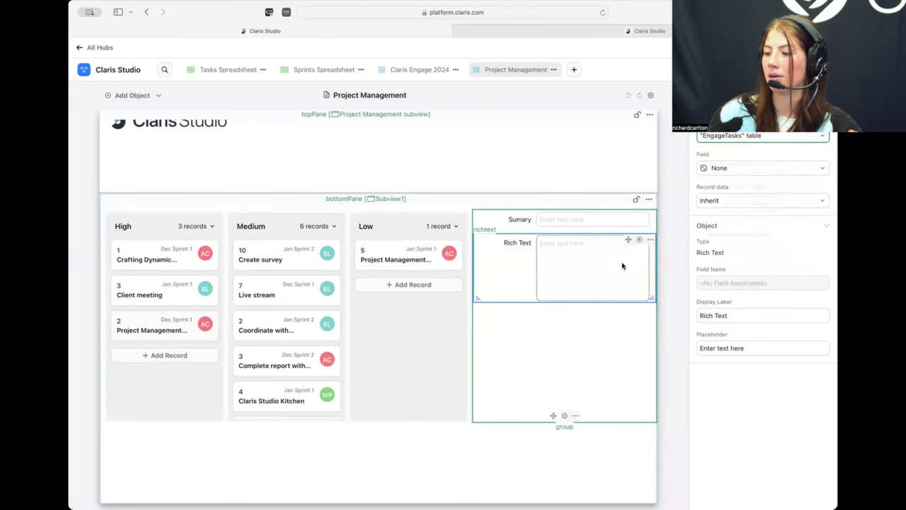
click(733, 167)
click(724, 217)
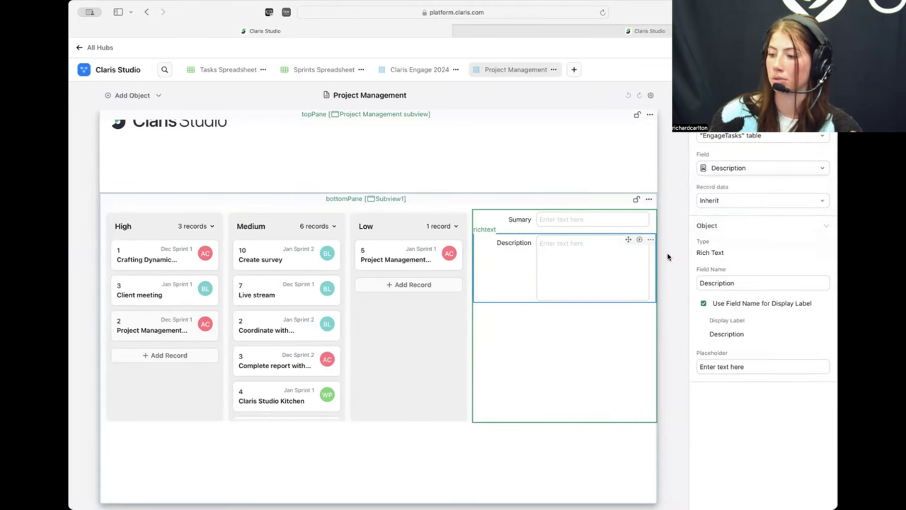
click(730, 201)
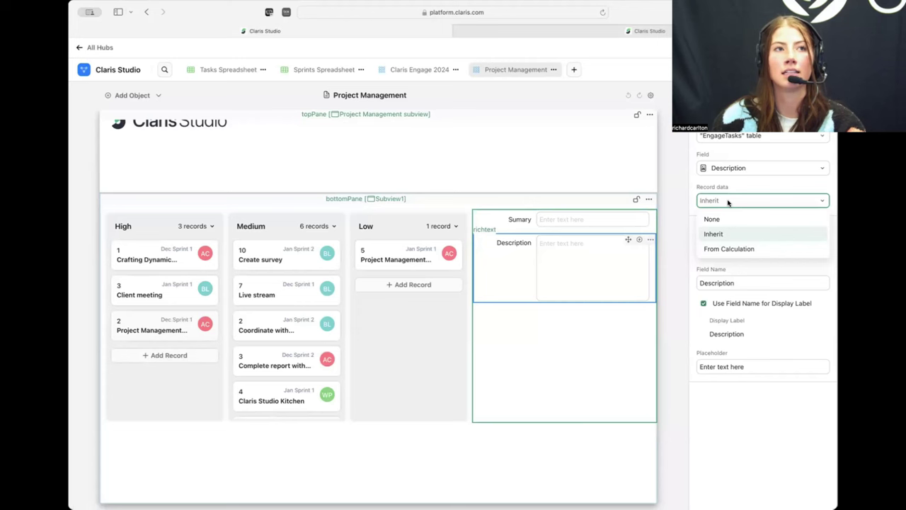
click(575, 343)
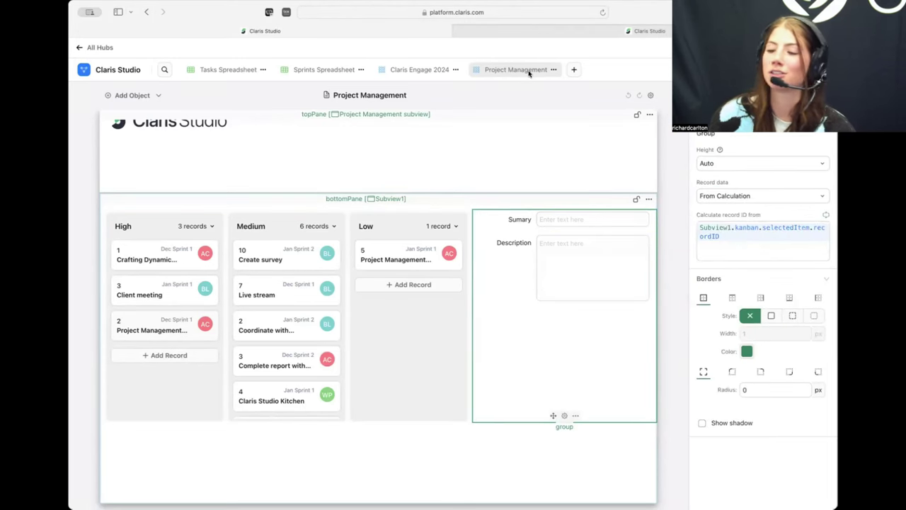
- Reload the Livestream Kanban Demo preview and test it with the Create survey and Project Management cards
click(601, 31)
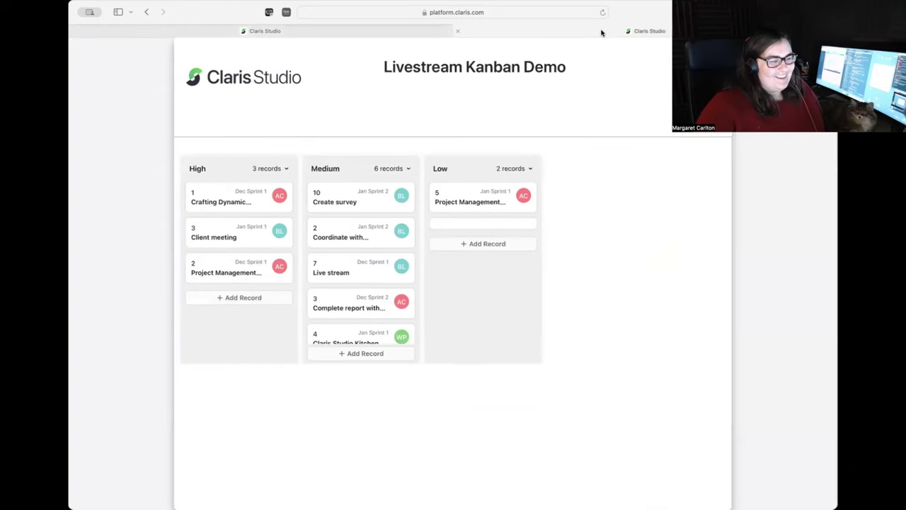
click(602, 13)
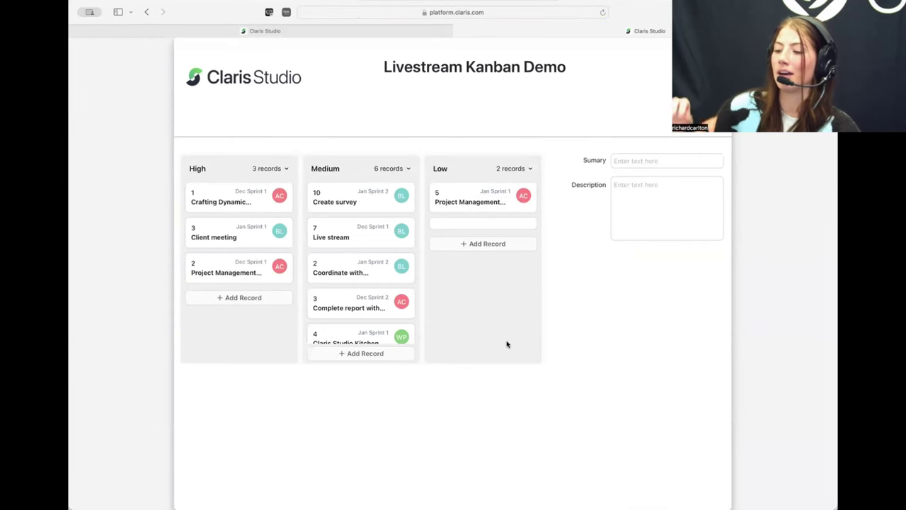
click(323, 211)
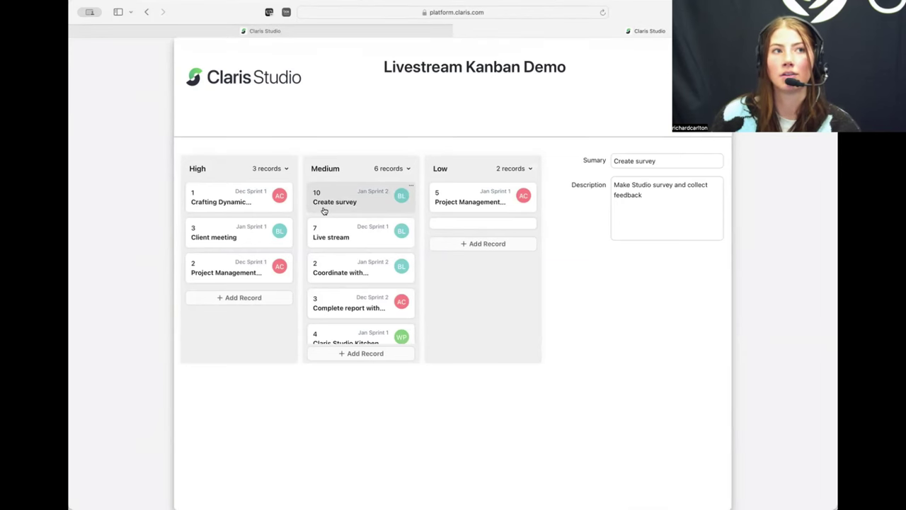
click(468, 199)
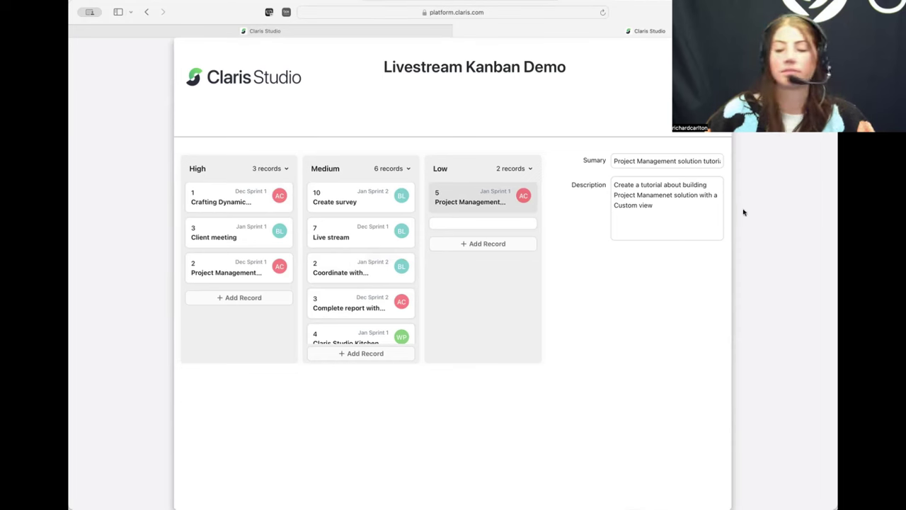
- Back in the editor, review the Summary field's binding and the topPane frame's settings and title
click(367, 33)
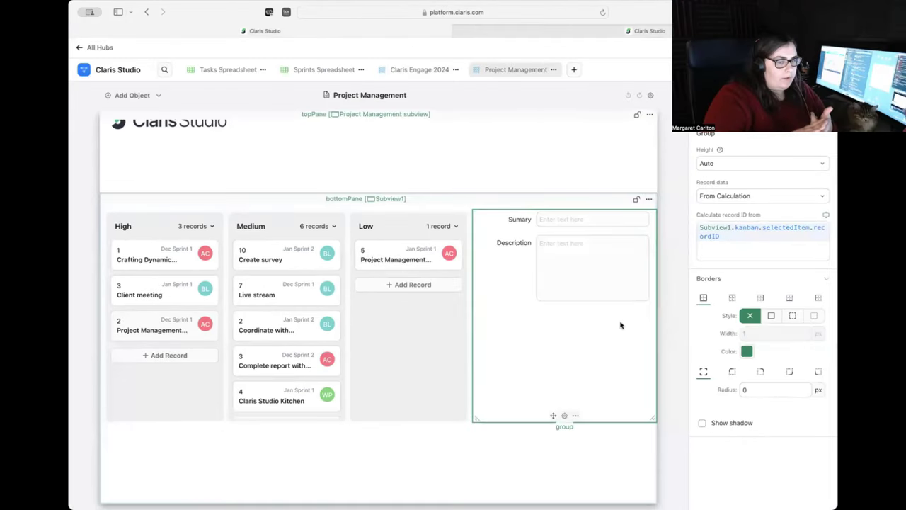
click(515, 239)
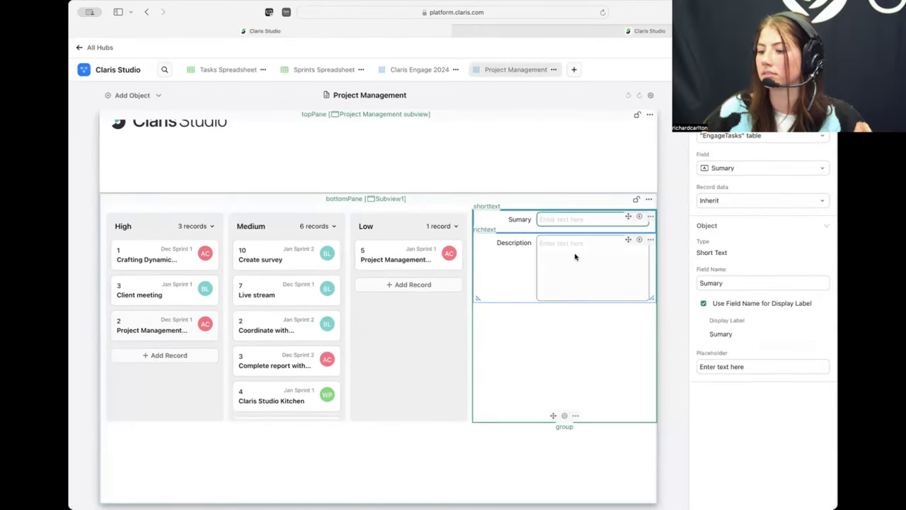
click(540, 163)
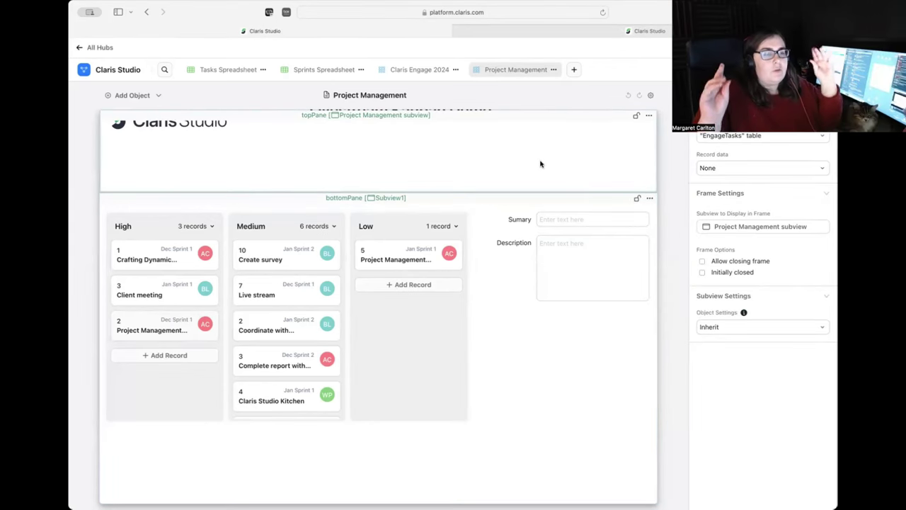
scroll(538, 183, up, 3)
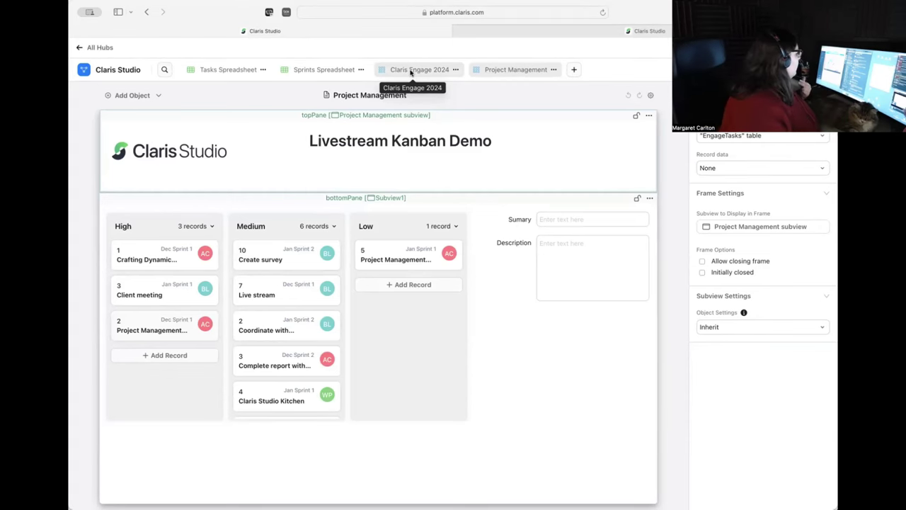
- Open the Claris Engage 2024 view and inspect its Sprint drop-down's settings
click(412, 72)
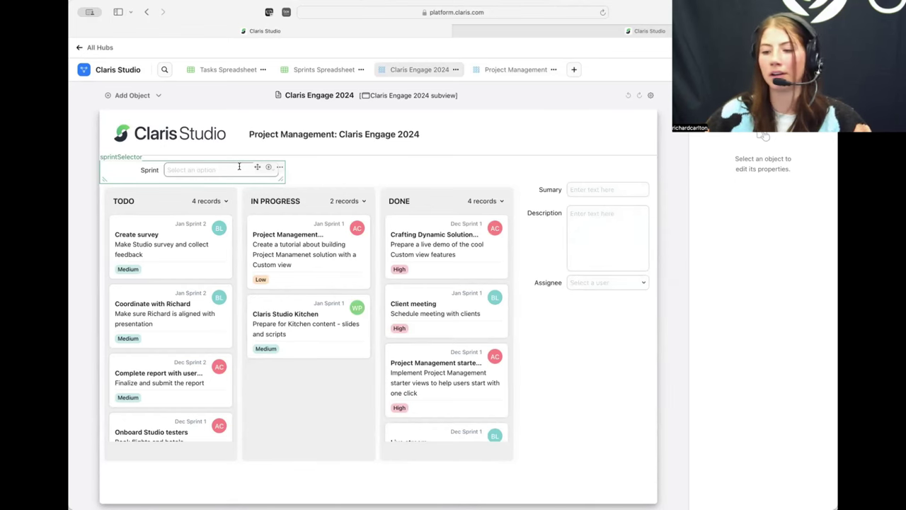
click(159, 171)
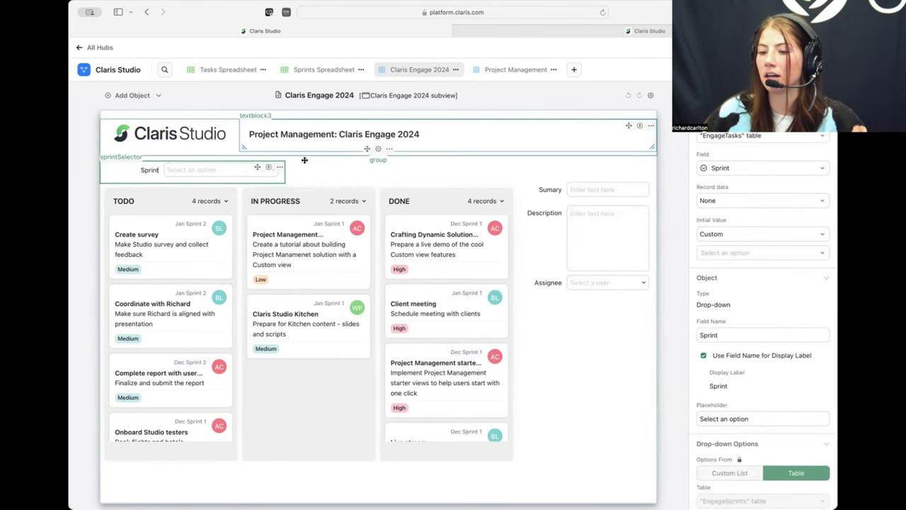
- Look over the sprints table, then the Tasks Spreadsheet showing each task's linked sprint
click(296, 74)
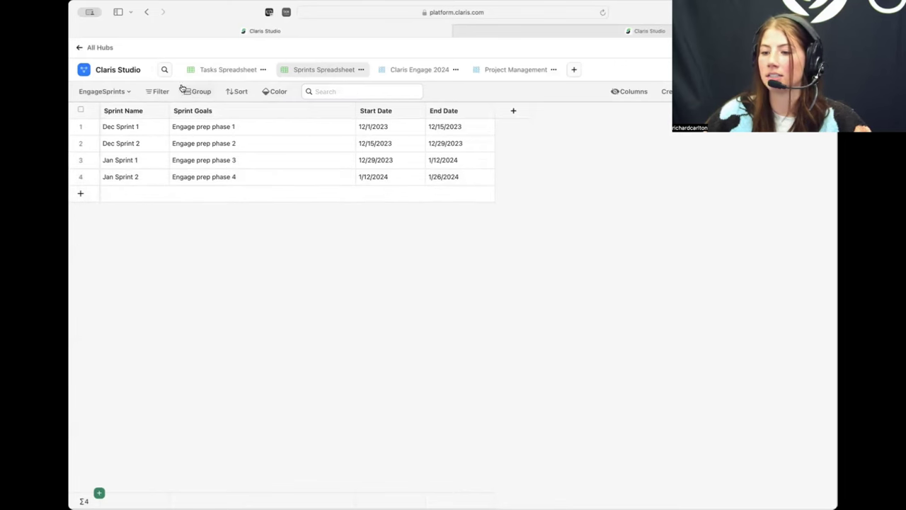
click(211, 68)
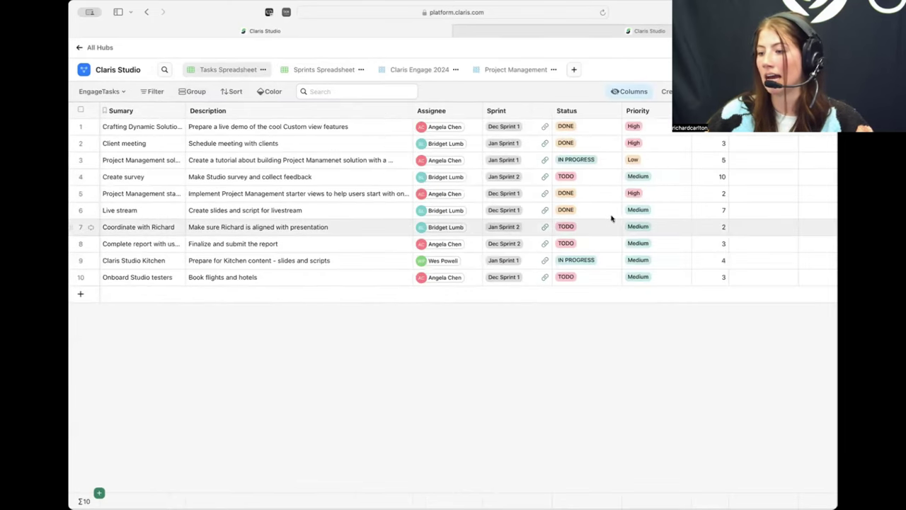
scroll(617, 216, right, 5)
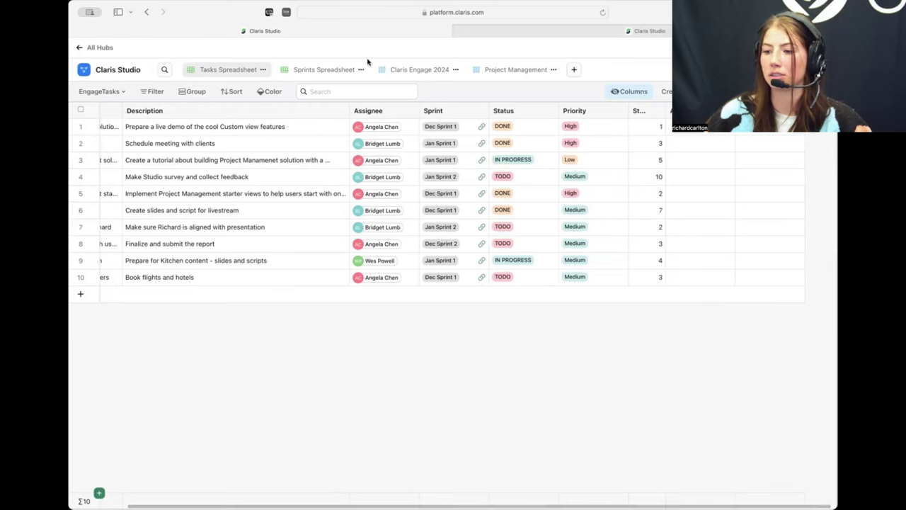
- Reopen the Claris Engage 2024 layout and inspect the Sprint selector and the kanban's sprintSelector filter calculation
click(386, 71)
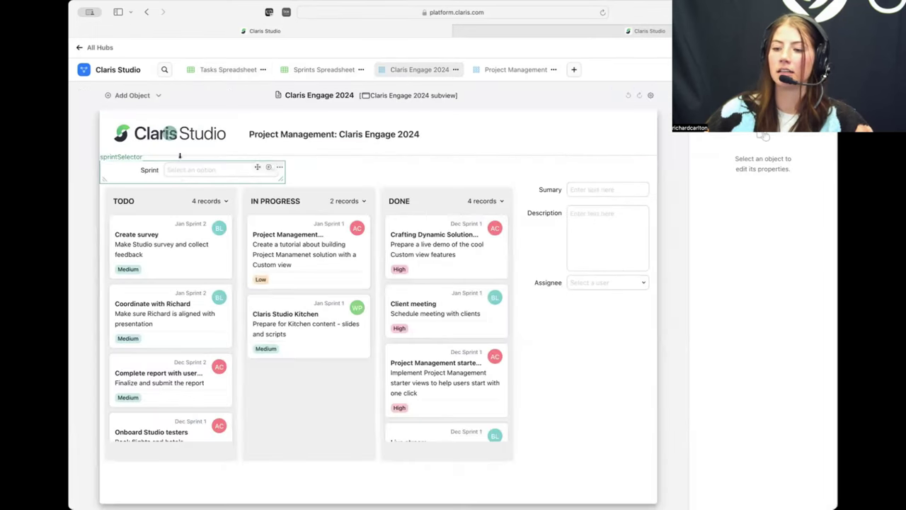
click(182, 172)
scroll(790, 354, down, 3)
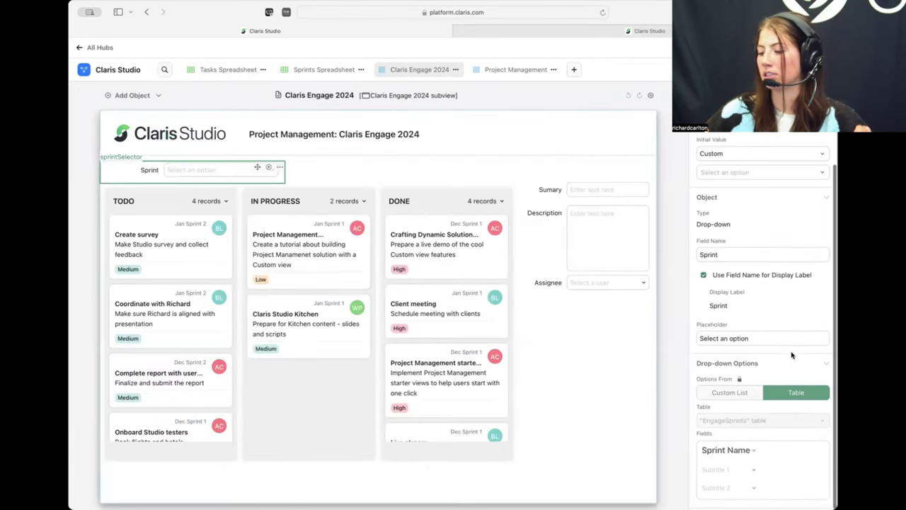
scroll(781, 312, up, 3)
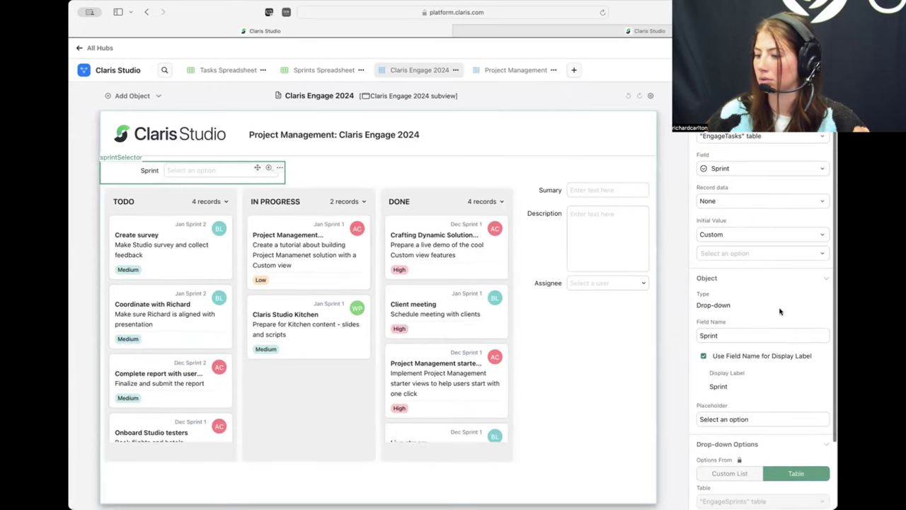
click(473, 301)
scroll(819, 363, down, 10)
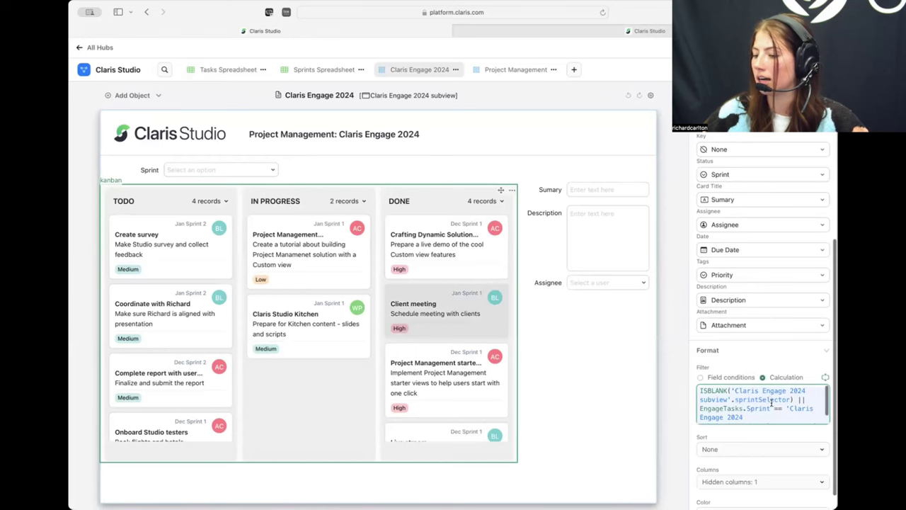
click(827, 376)
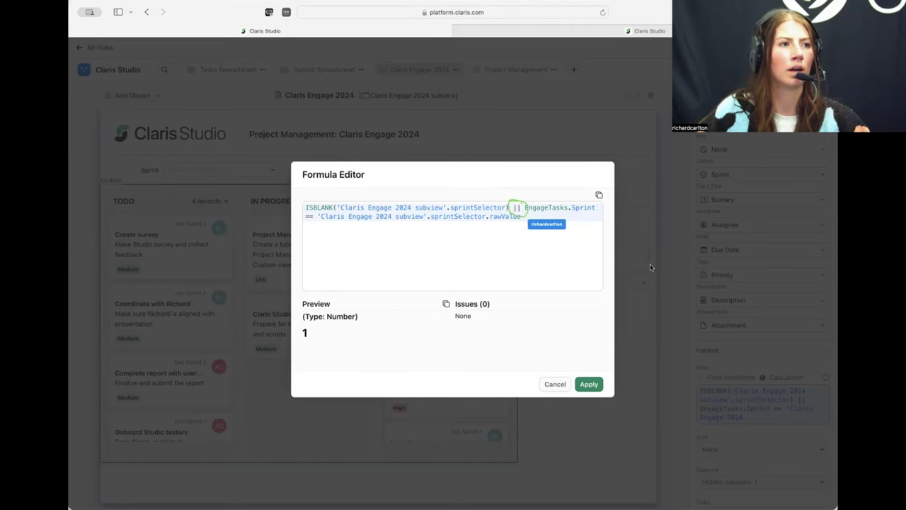
click(555, 384)
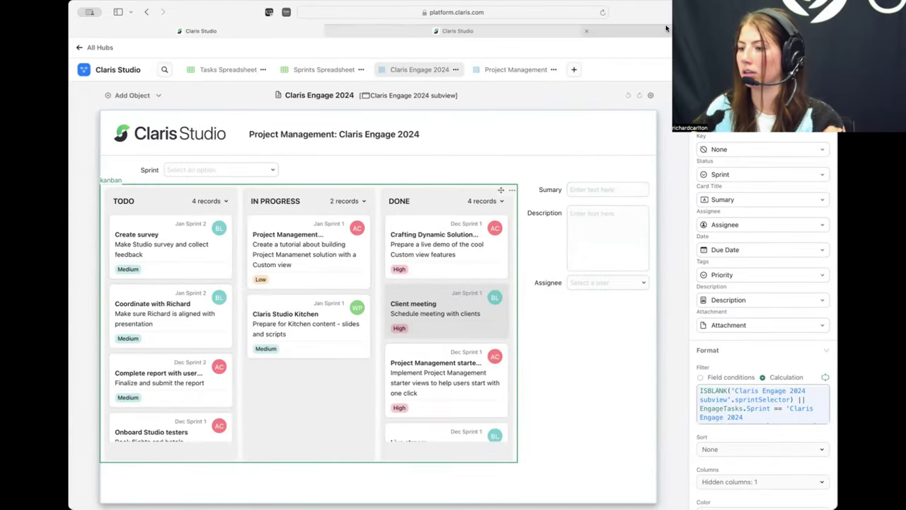
- Reload the view and filter the kanban board to Dec Sprint 2
key(super+r)
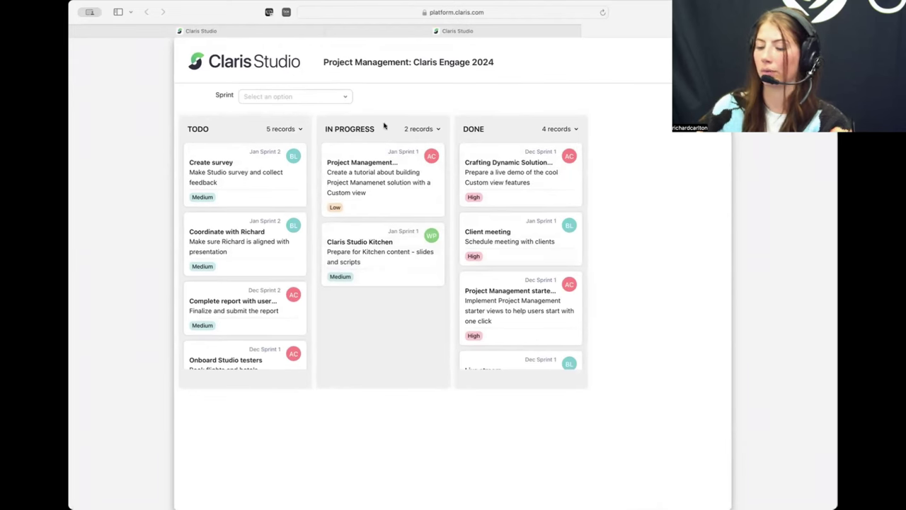
click(314, 97)
click(293, 136)
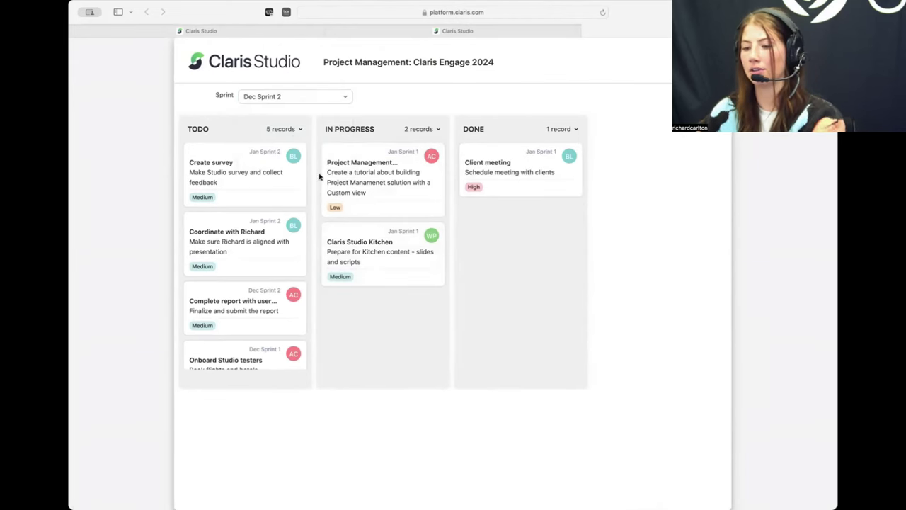
click(295, 97)
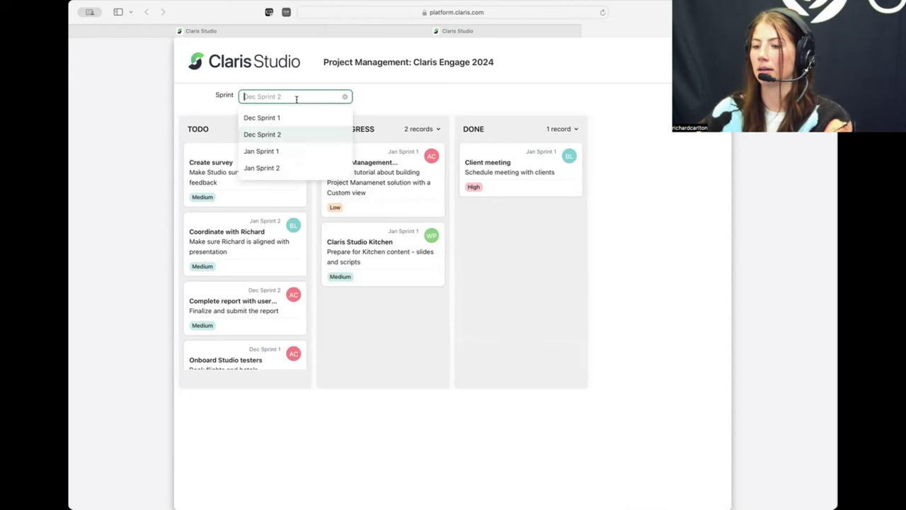
- Show the Project Management, TODO and Complete report task details, then return to the editor
click(390, 183)
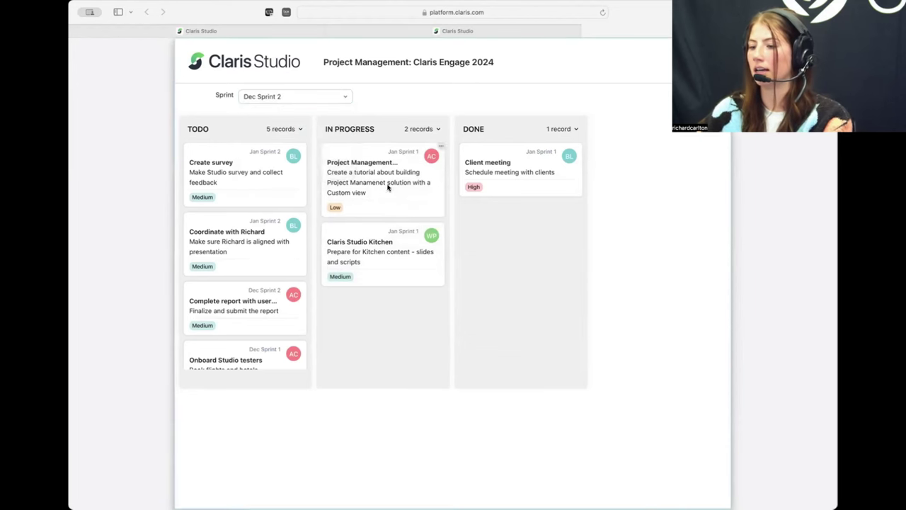
click(260, 257)
click(260, 304)
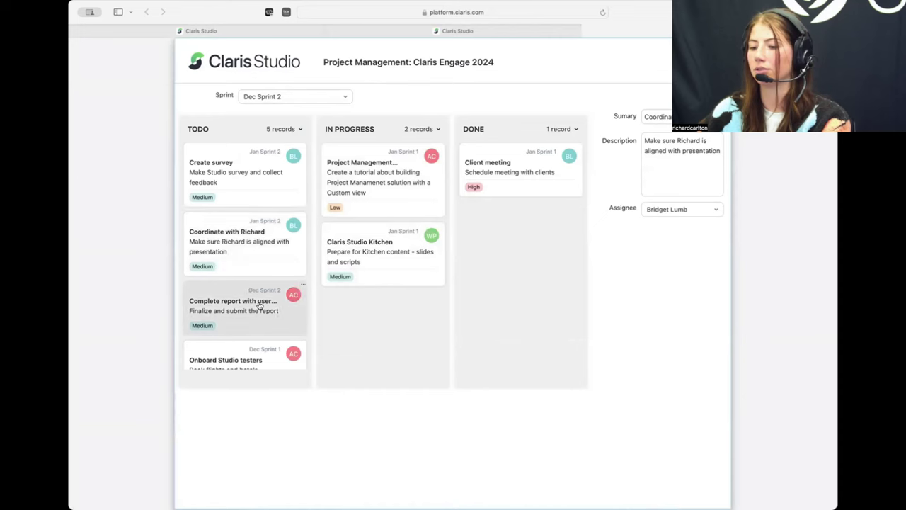
click(240, 34)
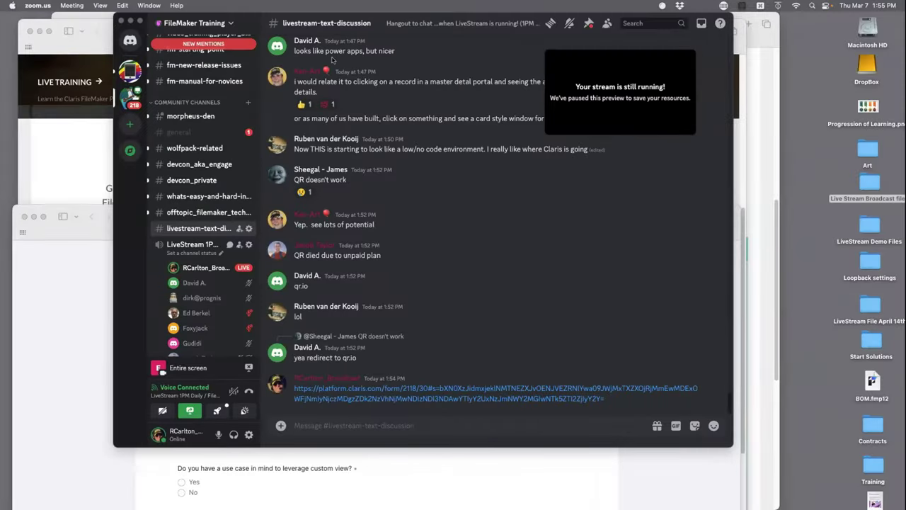
- Bring Safari forward to show the Claris Kitchen Sign Up form, then switch back to the chat
click(71, 144)
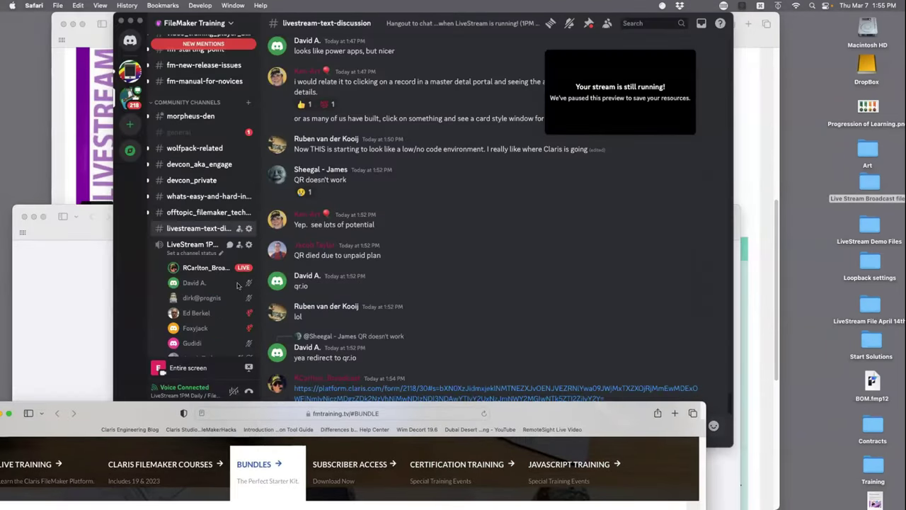
click(458, 355)
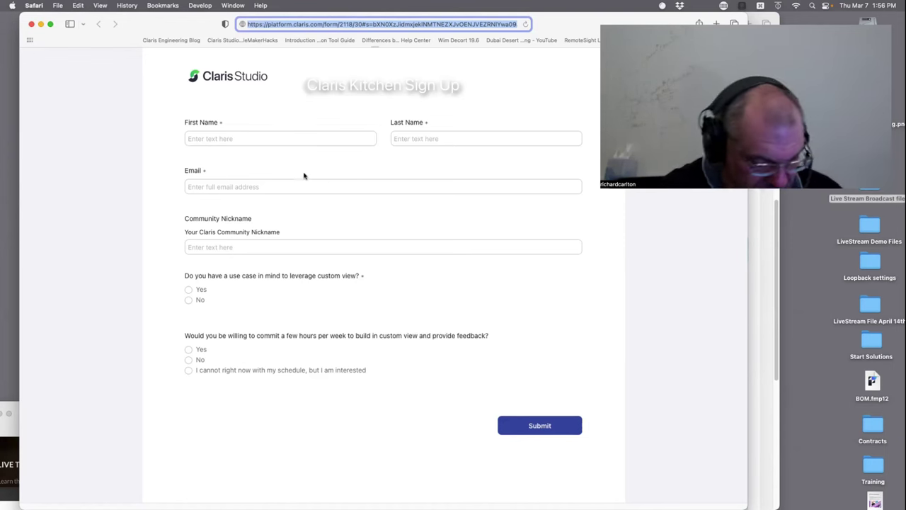
- Switch from the Claris Kitchen Sign Up form in Safari to the Finder desktop with Cmd+Tab
key(super+Tab)
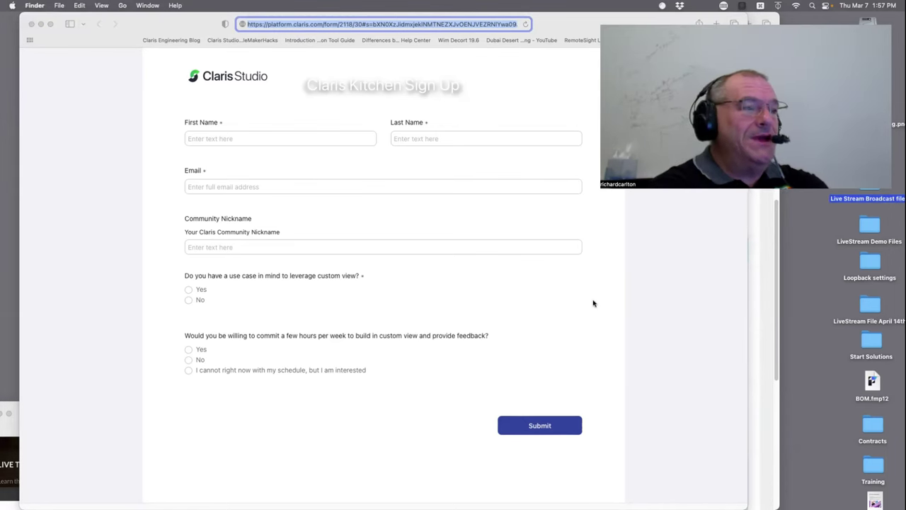